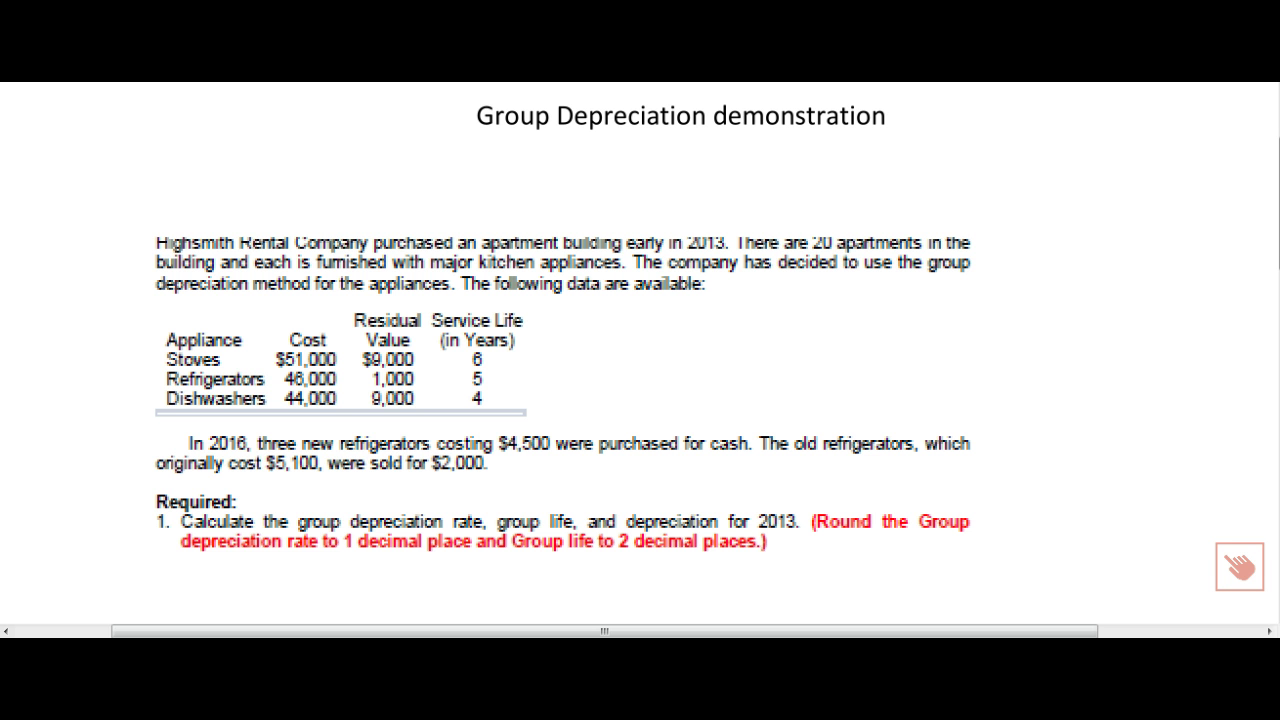
Step: Underline the page title with a pen stroke and handwrite the totals 141,000 and 19000 beneath the Cost and Residual Value columns
mouse_move(566, 156)
left_mouse_down()
mouse_move(669, 157)
mouse_move(619, 167)
left_mouse_up()
mouse_move(280, 422)
left_mouse_down()
mouse_move(281, 438)
mouse_move(358, 425)
left_mouse_up()
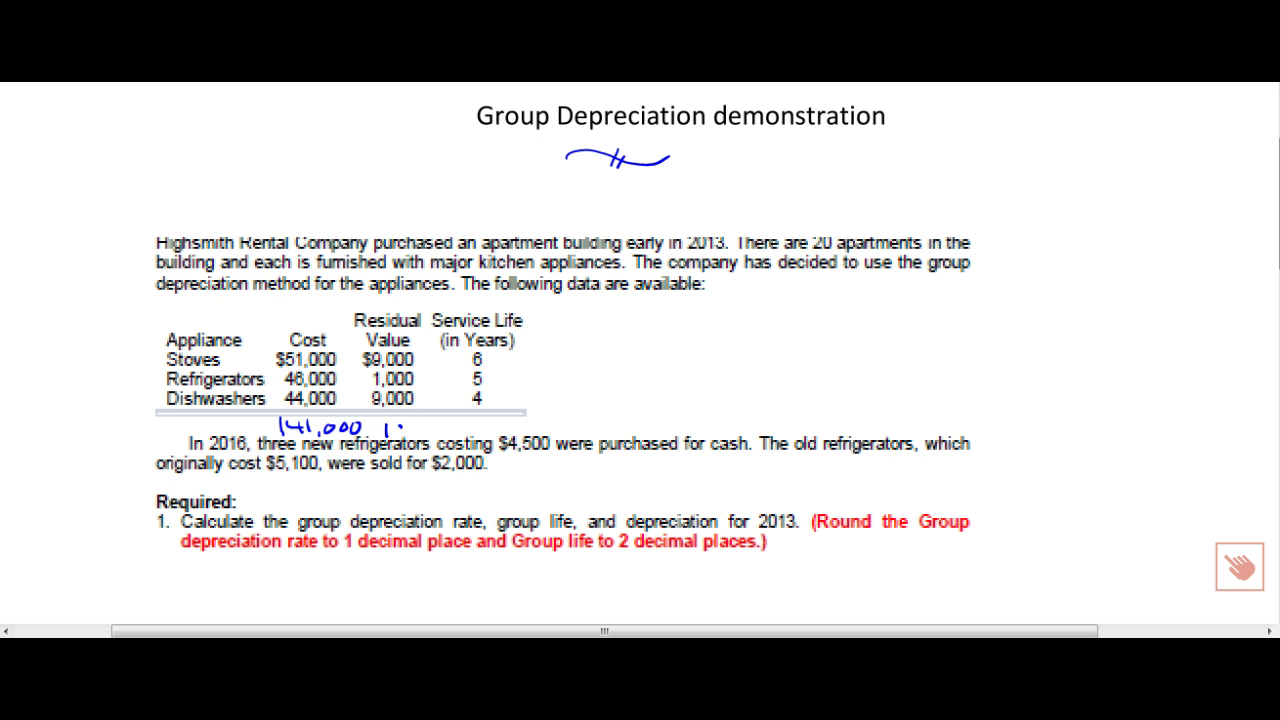
left_click_drag(400, 426, 446, 425)
Step: Handwrite an underlined "Depre Basis" heading beside the Service Life column and add a minus sign between Cost and Residual Value
left_click_drag(556, 320, 701, 330)
left_click(695, 309)
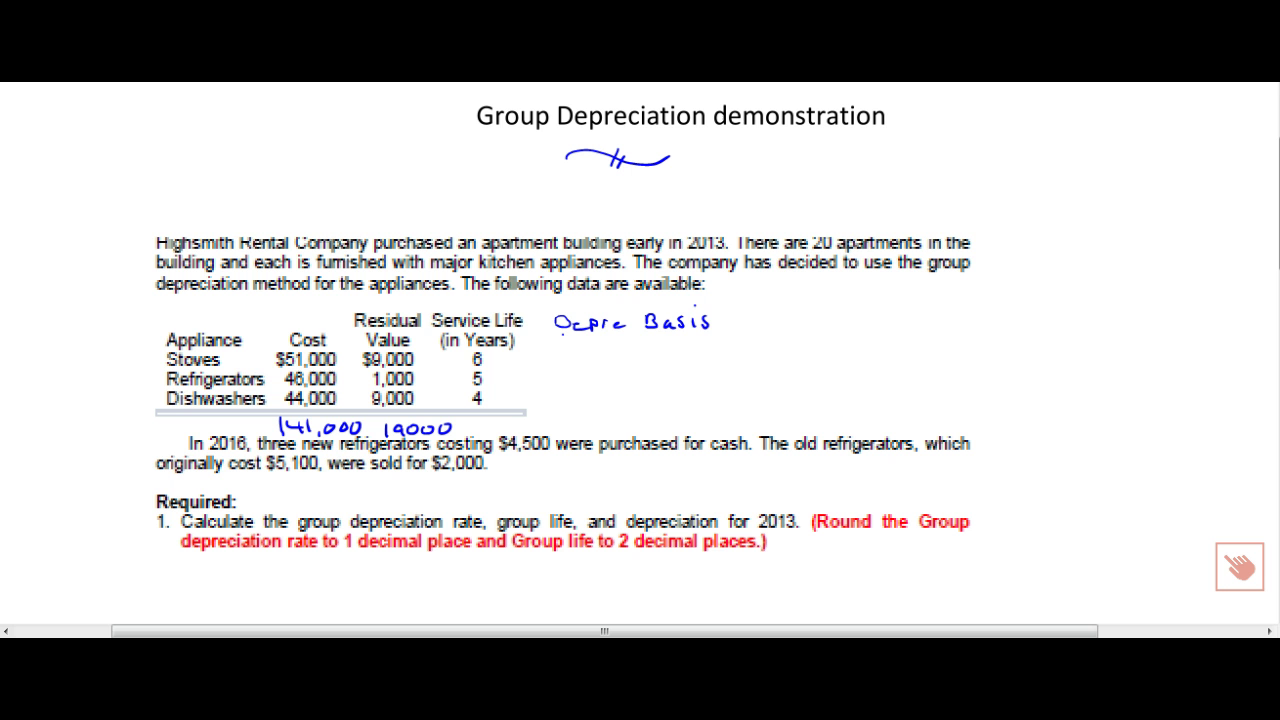
left_click_drag(562, 332, 705, 340)
left_click_drag(347, 341, 355, 341)
Step: Fill the Depre Basis column with 42000, 45000 and 35,000, and write the total 122,000 beneath a rule
mouse_move(577, 351)
left_mouse_down()
mouse_move(617, 362)
mouse_move(660, 351)
left_mouse_up()
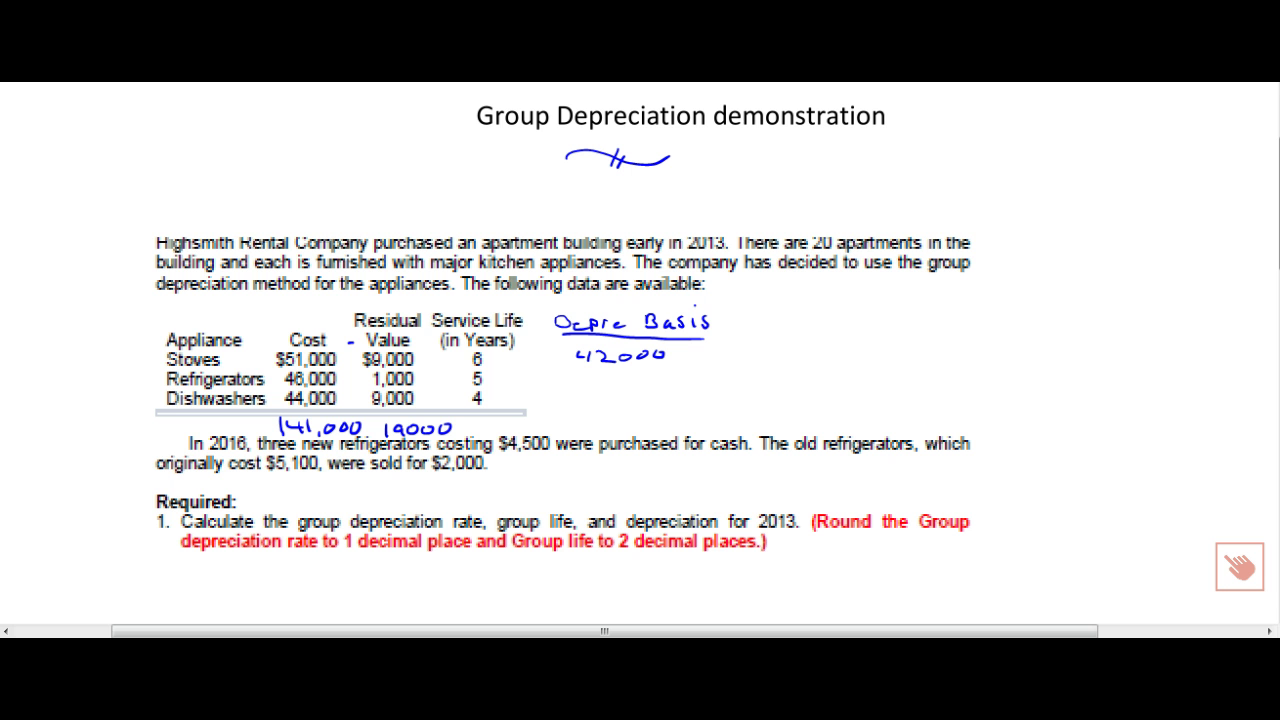
mouse_move(578, 366)
left_mouse_down()
mouse_move(604, 384)
mouse_move(618, 371)
left_mouse_up()
left_click_drag(622, 373, 668, 374)
right_click(584, 393)
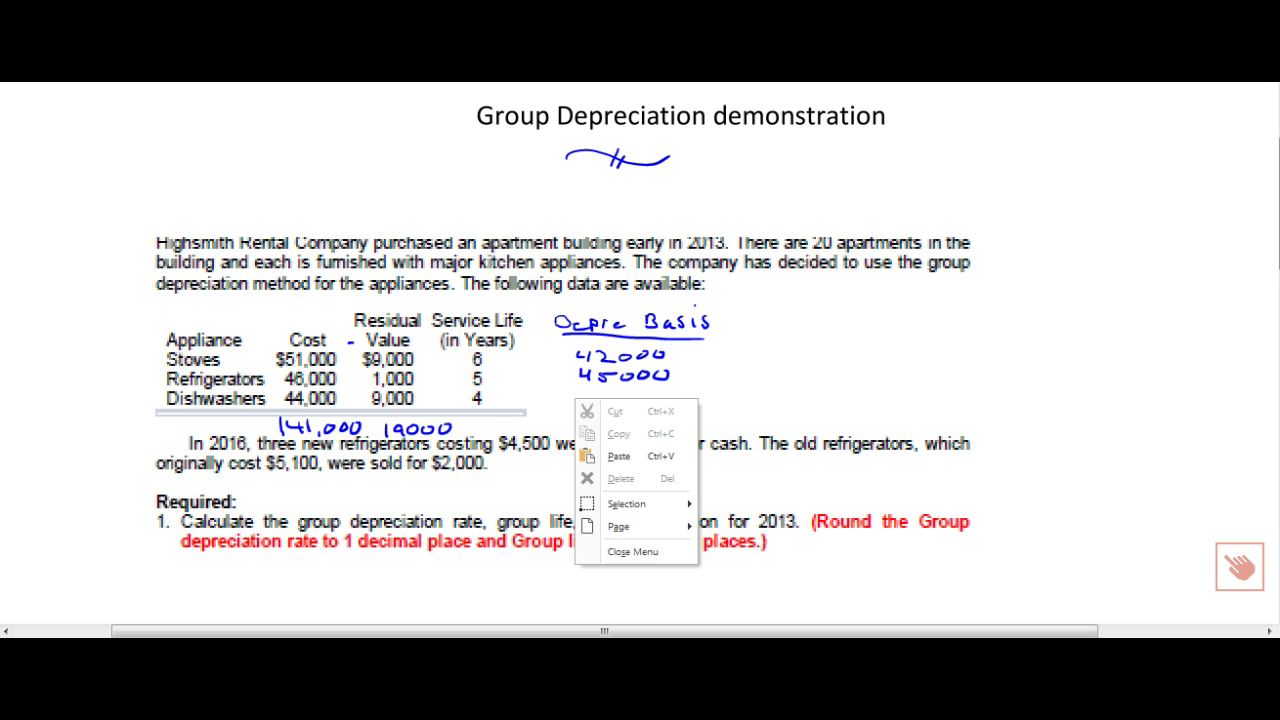
left_click(596, 393)
left_click_drag(578, 391, 580, 402)
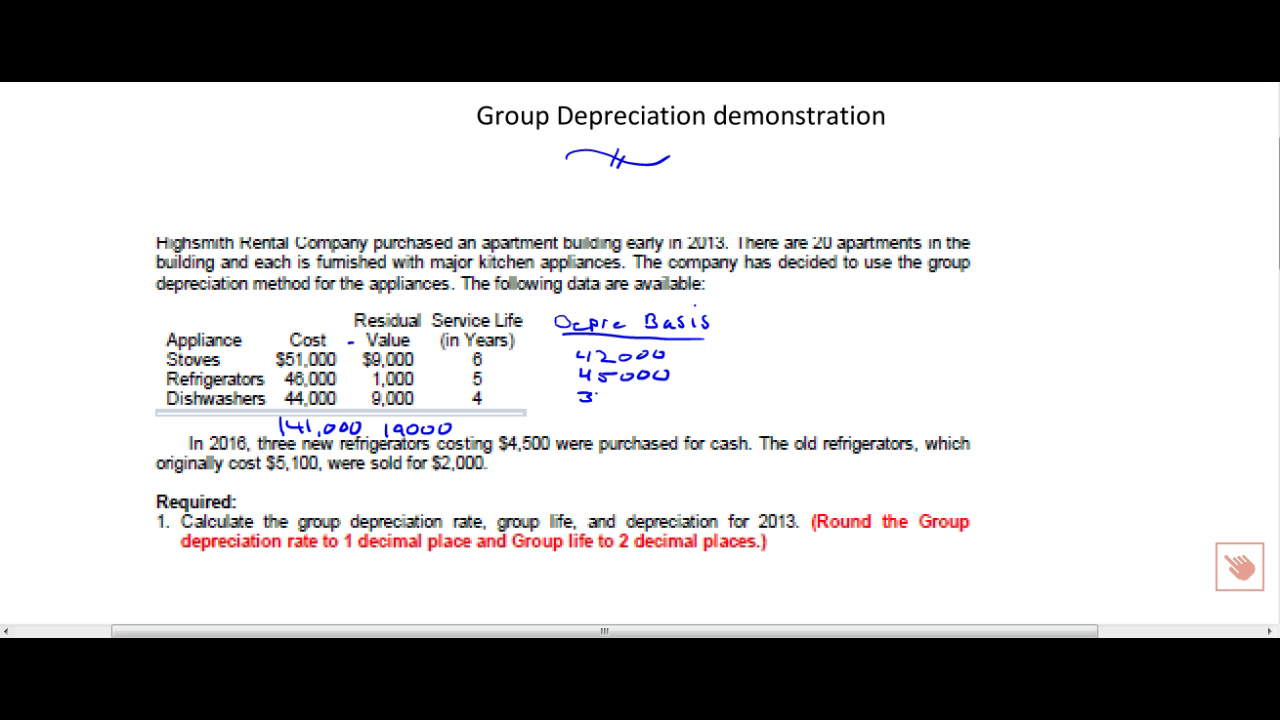
mouse_move(596, 393)
left_mouse_down()
mouse_move(598, 404)
mouse_move(670, 398)
mouse_move(614, 408)
mouse_move(670, 409)
left_mouse_up()
left_click_drag(593, 424, 668, 427)
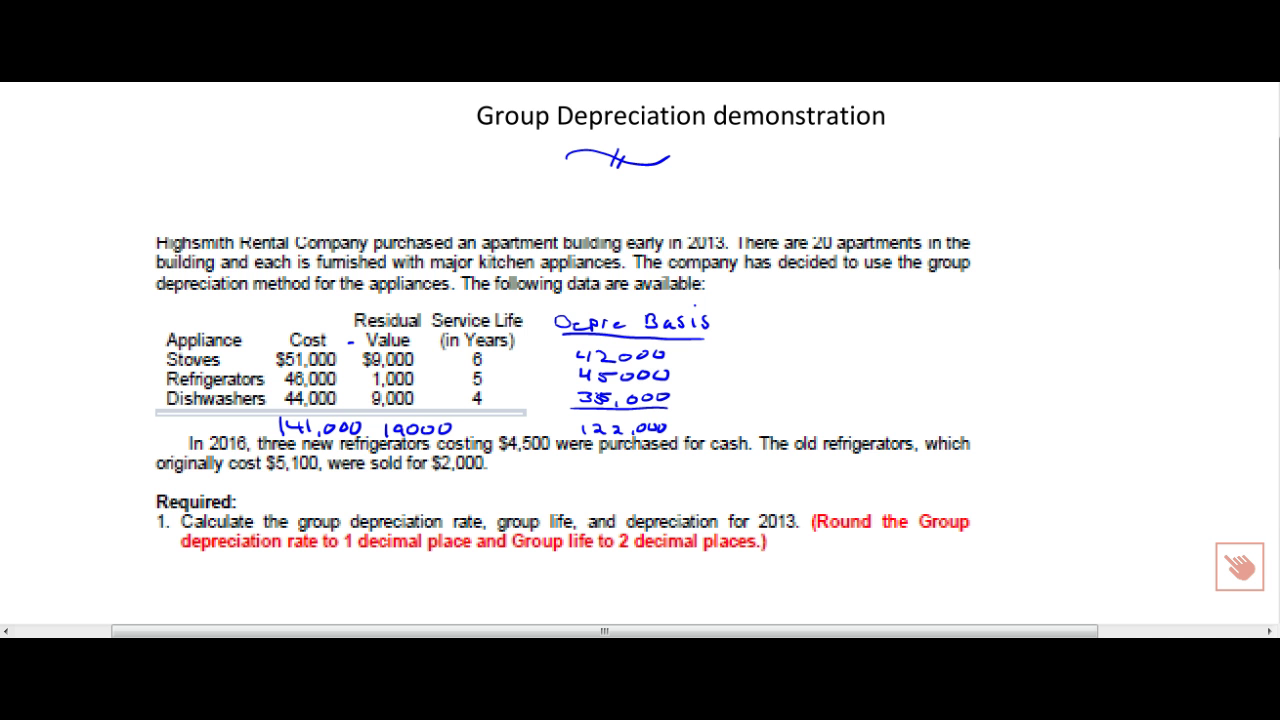
Step: Handwrite an underlined "SL" column beside the depreciable basis with 7000, 9000 and 8750, totalling 24,750
mouse_move(797, 316)
left_mouse_down()
mouse_move(781, 327)
mouse_move(832, 337)
left_mouse_up()
mouse_move(786, 346)
left_mouse_down()
mouse_move(800, 347)
mouse_move(793, 359)
mouse_move(850, 349)
left_mouse_up()
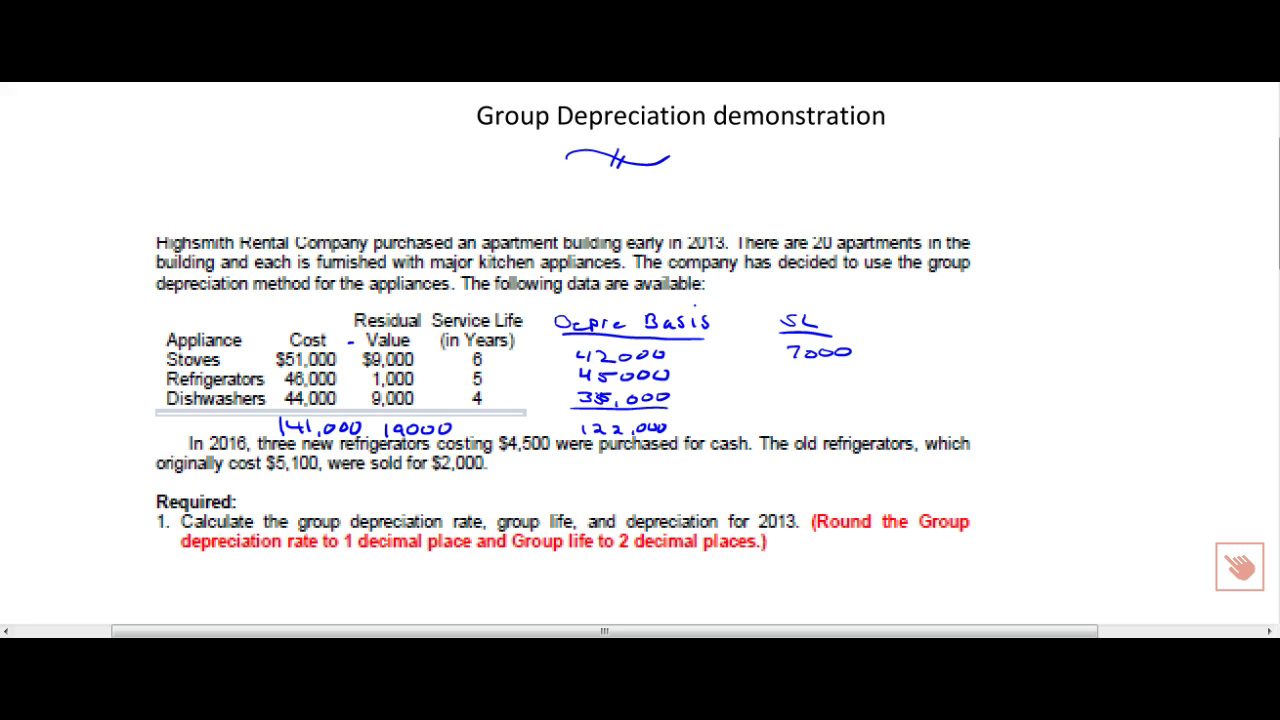
mouse_move(802, 365)
left_mouse_down()
mouse_move(800, 379)
mouse_move(854, 367)
left_mouse_up()
mouse_move(805, 389)
left_mouse_down()
mouse_move(851, 392)
mouse_move(828, 407)
mouse_move(868, 406)
left_mouse_up()
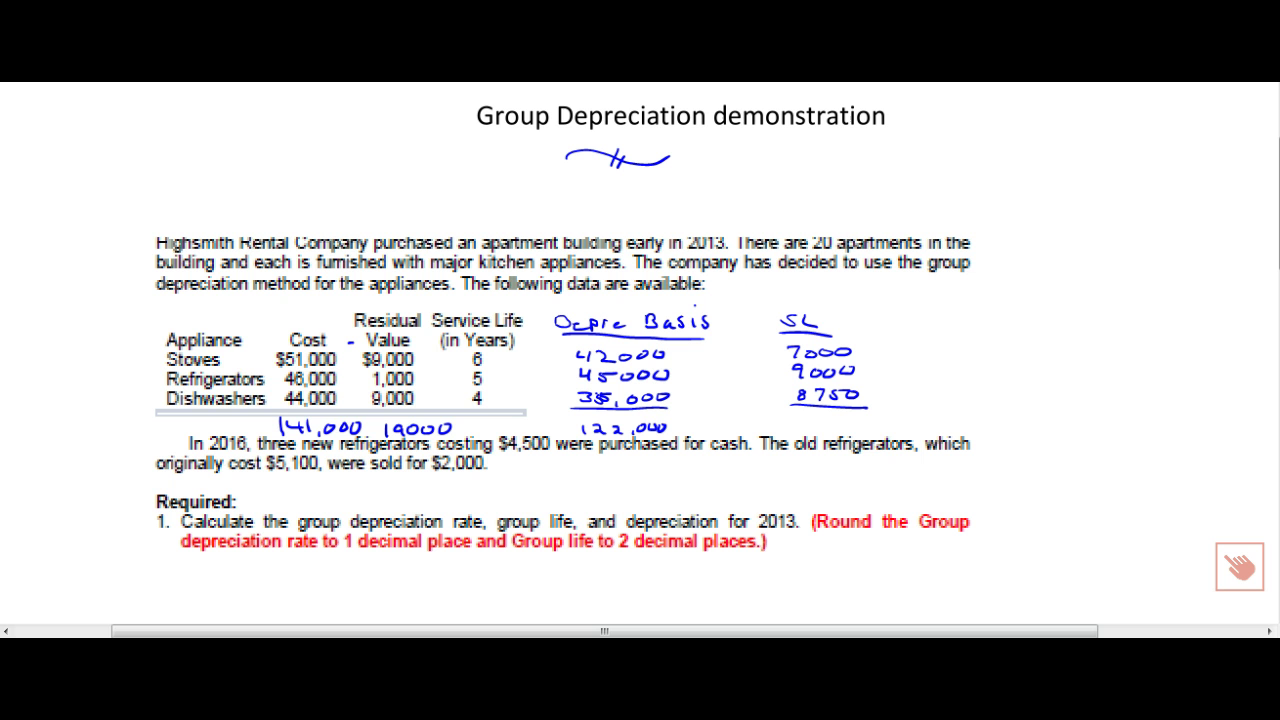
mouse_move(795, 421)
left_mouse_down()
mouse_move(797, 433)
mouse_move(881, 419)
left_mouse_up()
Step: Underline the amounts asked for in requirement 1 and write the rate calculation 24750 / 141,000 = 17.6%, double-underlining the result
left_click_drag(298, 527, 710, 534)
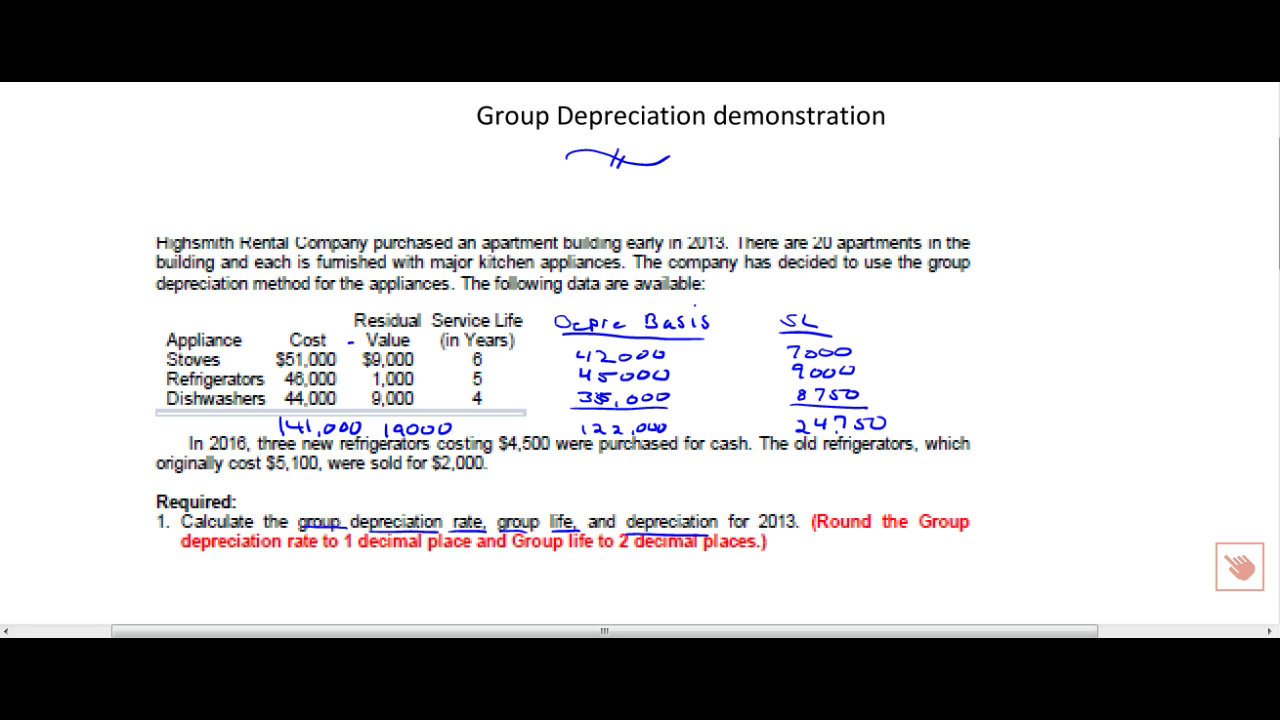
mouse_move(186, 577)
left_mouse_down()
mouse_move(198, 562)
mouse_move(206, 576)
mouse_move(260, 573)
left_mouse_up()
mouse_move(312, 562)
left_mouse_down()
mouse_move(364, 557)
mouse_move(359, 572)
mouse_move(390, 557)
left_mouse_up()
left_click_drag(396, 559, 394, 560)
left_click_drag(310, 577, 408, 575)
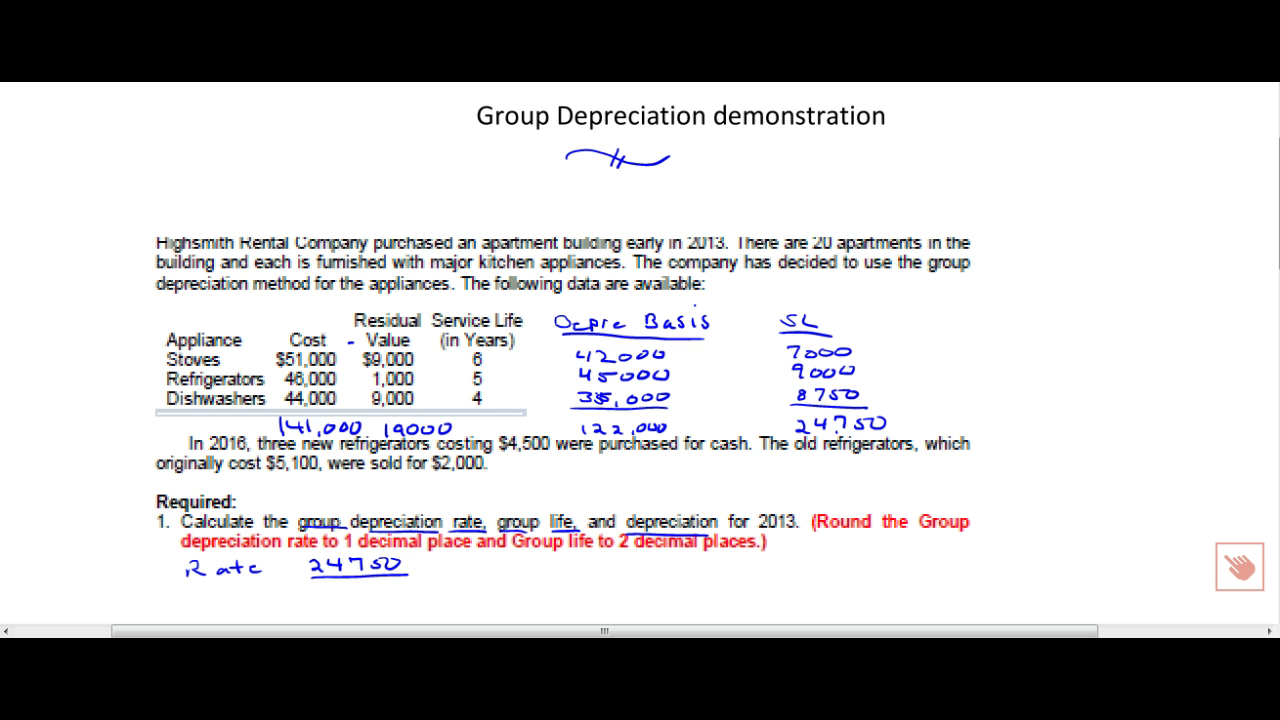
mouse_move(315, 584)
left_mouse_down()
mouse_move(337, 597)
mouse_move(461, 578)
left_mouse_up()
left_click(350, 590)
left_click(362, 592)
mouse_move(486, 566)
left_mouse_down()
mouse_move(510, 579)
mouse_move(564, 563)
mouse_move(571, 576)
left_mouse_up()
left_click_drag(580, 570, 587, 572)
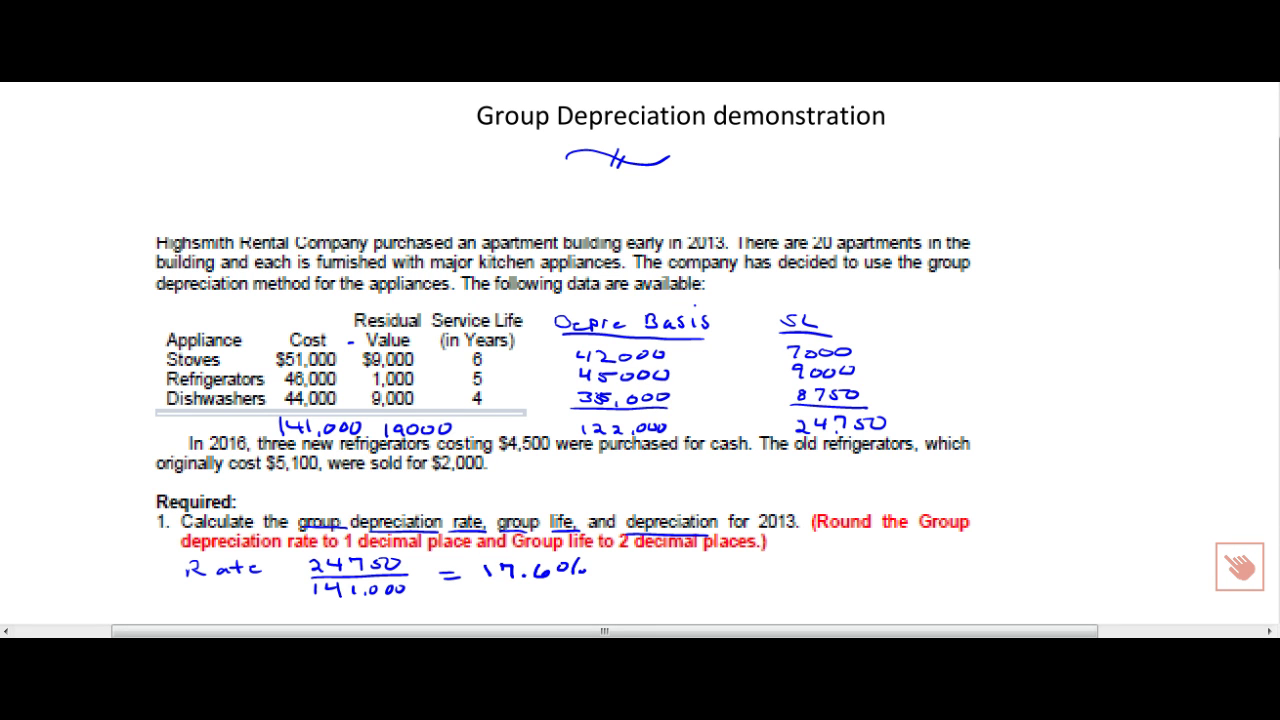
left_click_drag(490, 585, 544, 593)
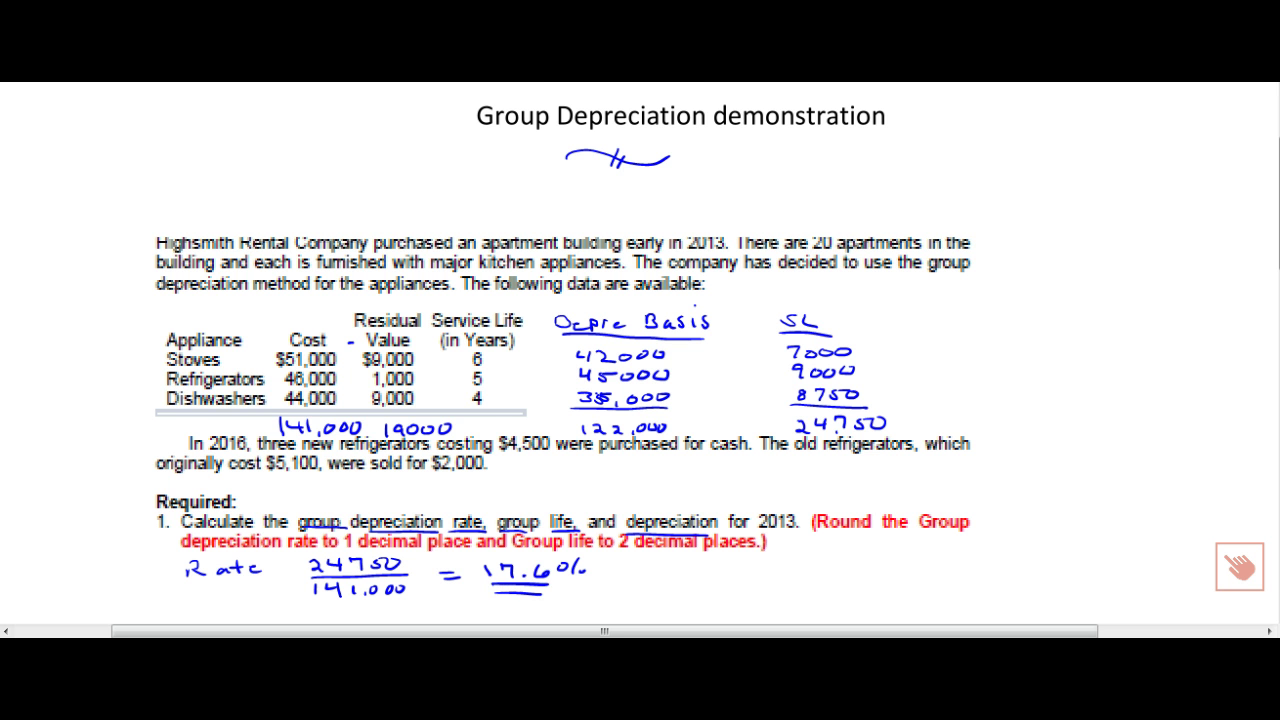
Step: Write the group life calculation 122,000 / 24750 = 4.93 yrs below the rate and underline the dishwashers' service life
scroll(640, 360, "down", 3)
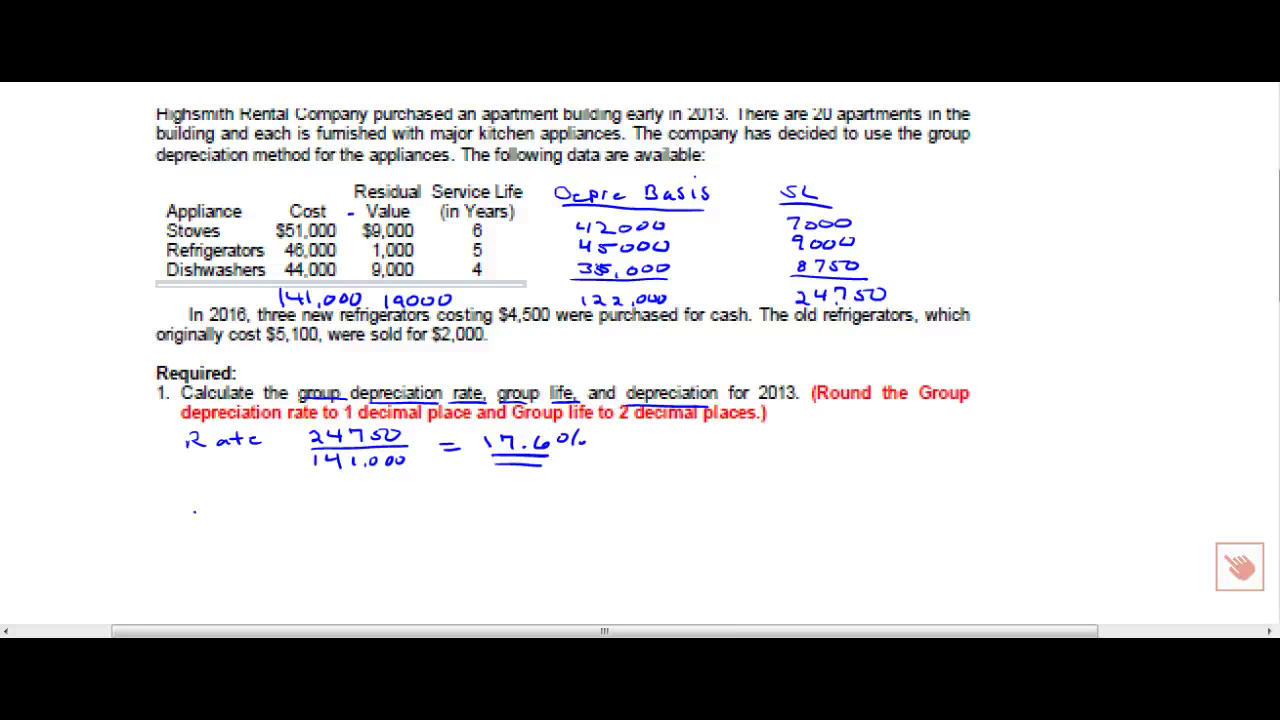
left_click_drag(194, 511, 366, 512)
left_click_drag(386, 499, 417, 498)
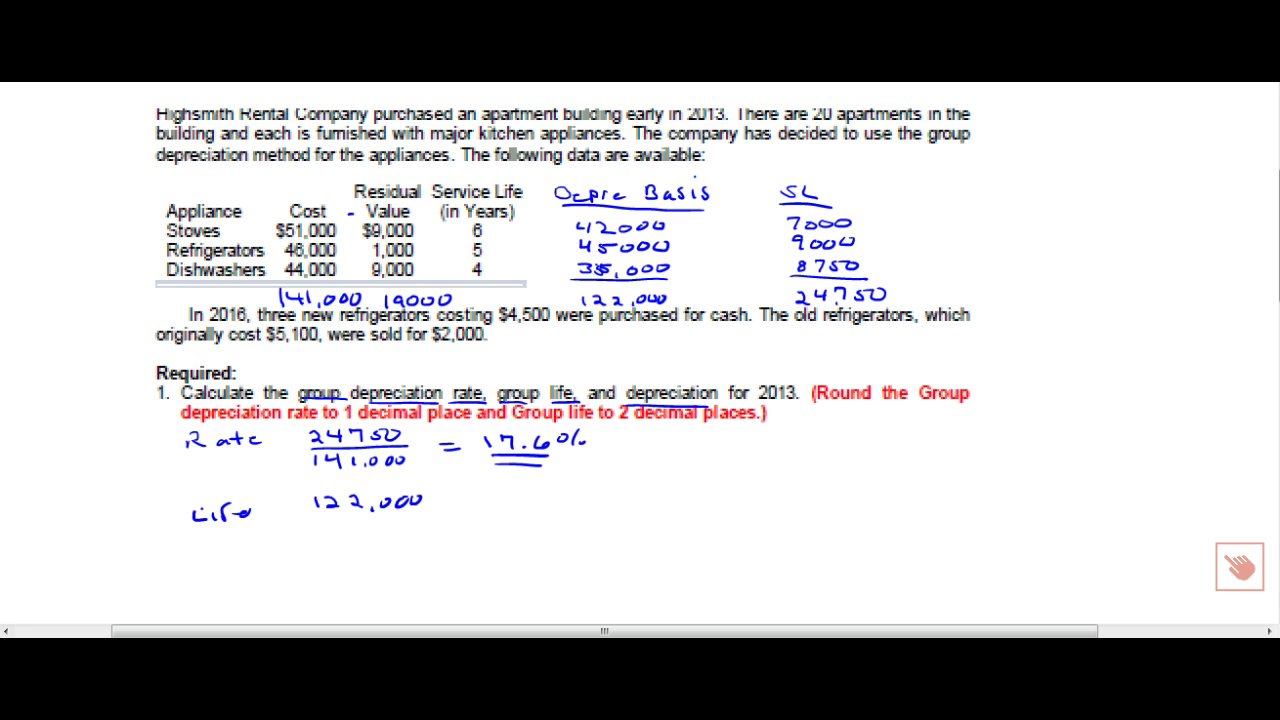
left_click_drag(322, 515, 410, 509)
mouse_move(333, 526)
left_mouse_down()
mouse_move(384, 537)
mouse_move(415, 523)
left_mouse_up()
left_click_drag(418, 526, 518, 511)
mouse_move(519, 500)
left_mouse_down()
mouse_move(519, 520)
mouse_move(617, 517)
left_mouse_up()
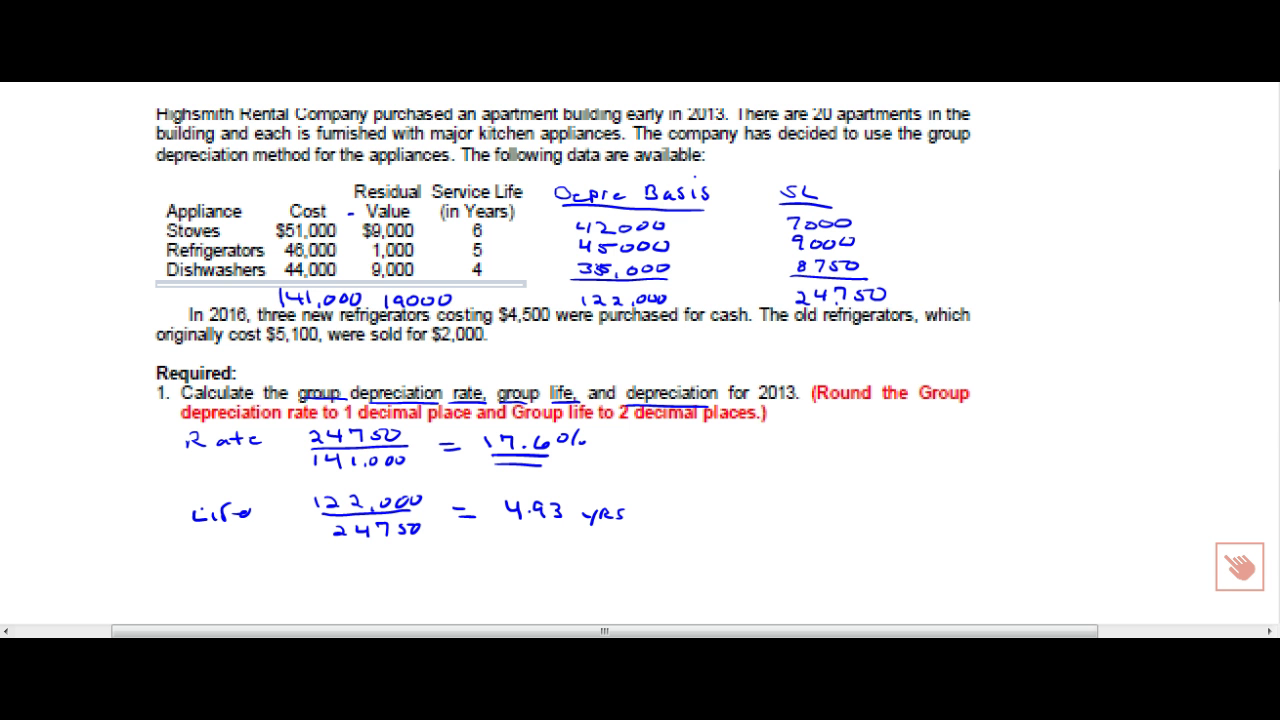
left_click_drag(471, 283, 489, 283)
left_click_drag(226, 516, 240, 513)
Step: Handwrite the underlined label "Dep Exp" below the Life line
mouse_move(188, 570)
left_mouse_down()
mouse_move(192, 582)
mouse_move(290, 598)
left_mouse_up()
scroll(640, 380, "left", 3)
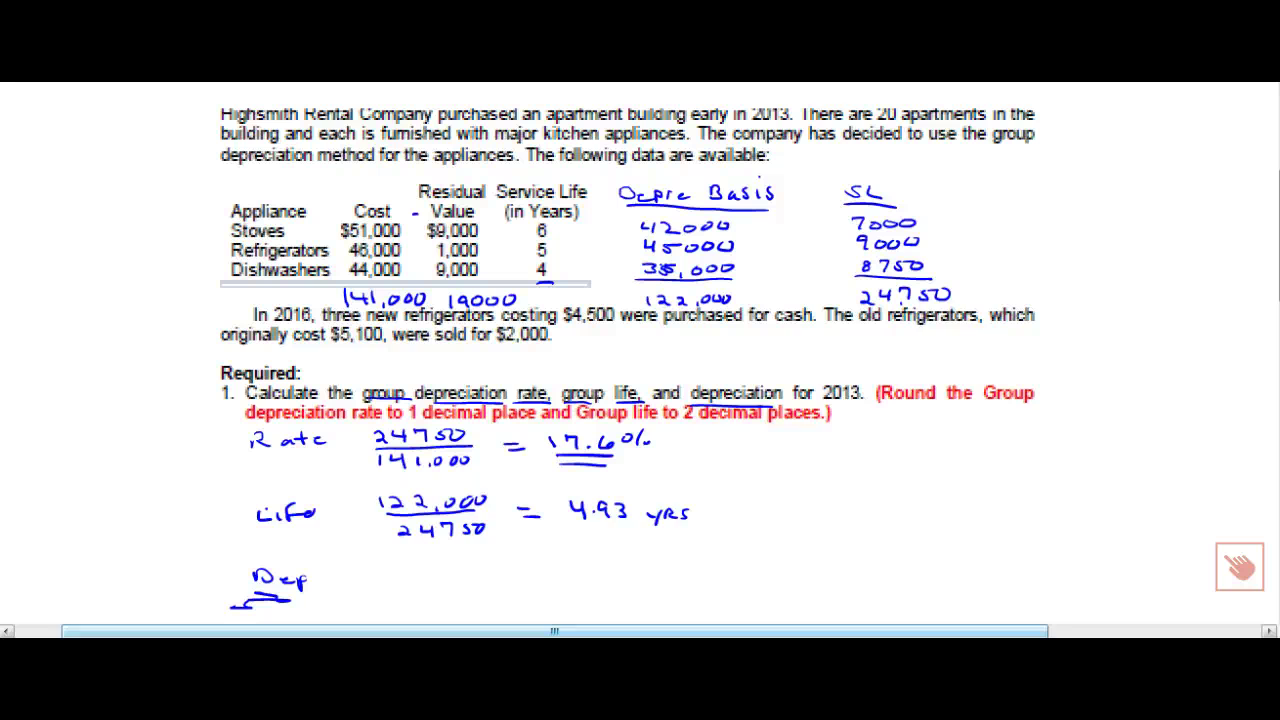
scroll(568, 380, "right", 2)
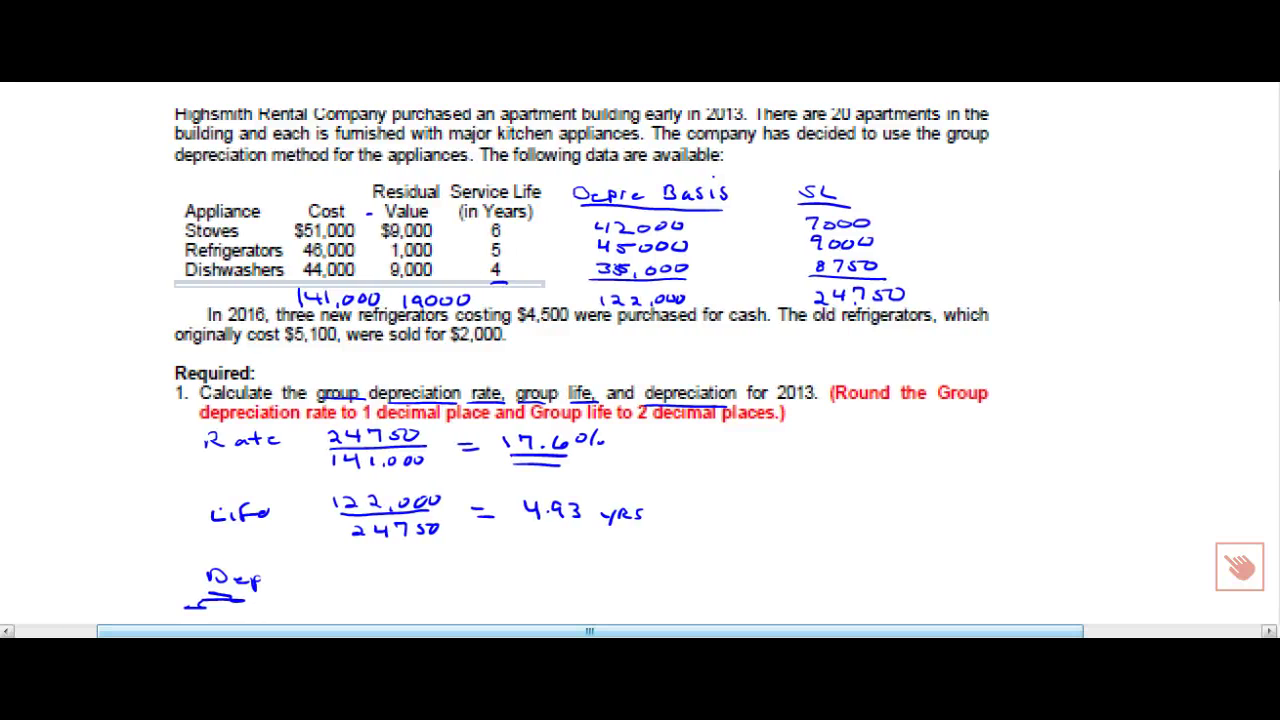
scroll(640, 350, "down", 1)
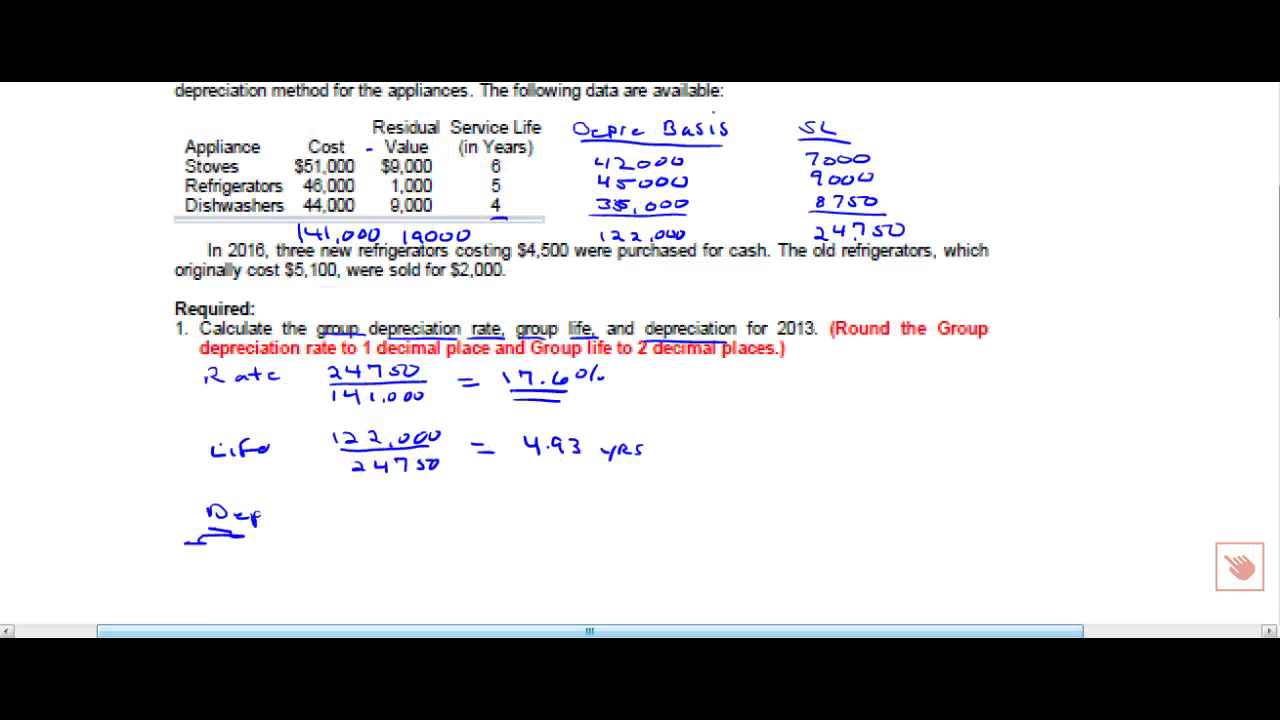
scroll(580, 350, "down", 1)
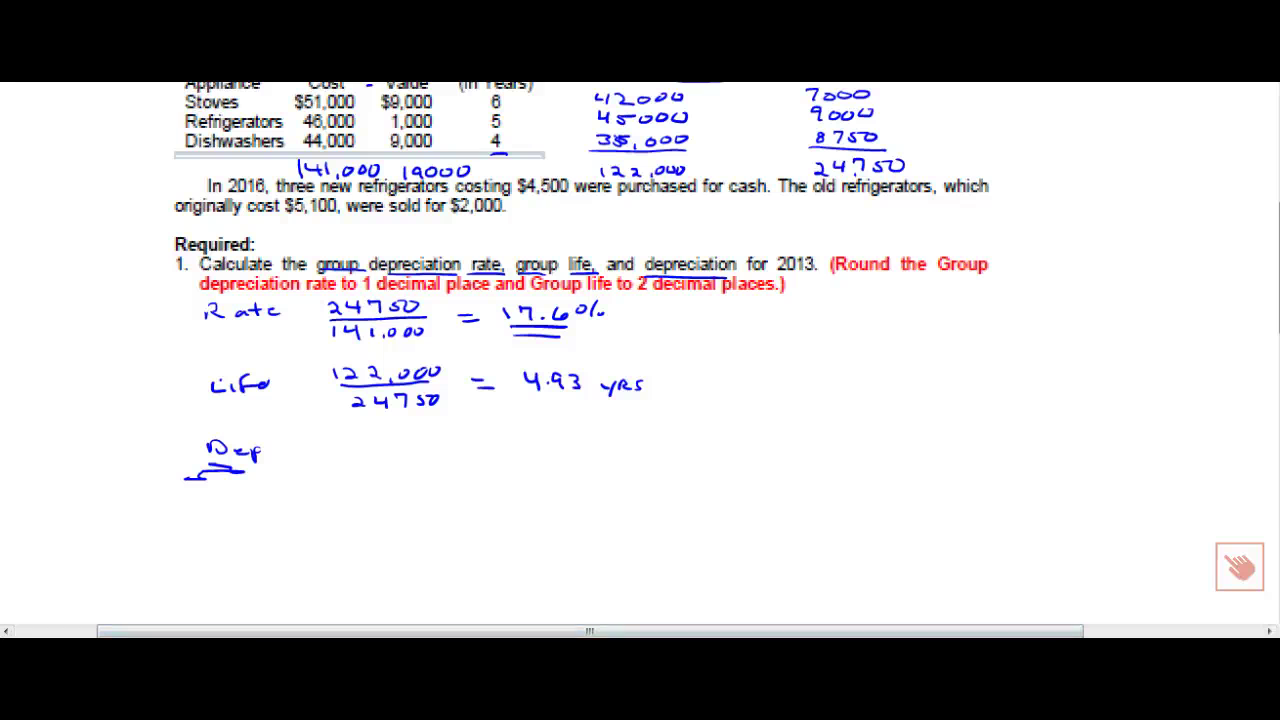
mouse_move(220, 473)
left_mouse_down()
mouse_move(226, 488)
mouse_move(250, 486)
mouse_move(236, 488)
left_mouse_up()
mouse_move(255, 480)
left_mouse_down()
mouse_move(256, 498)
mouse_move(264, 485)
left_mouse_up()
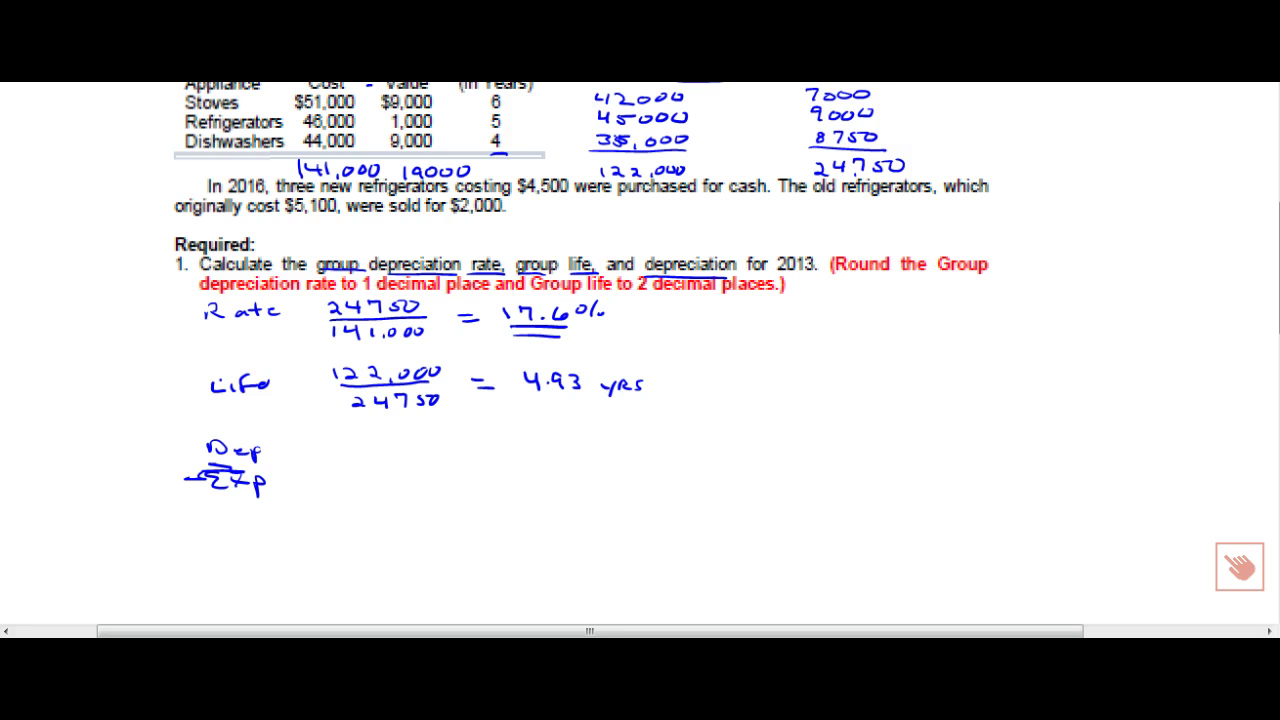
Step: Write the depreciation expense calculation 141,000 x 24,750 / 141,000 = 24,750 beside its label and double-underline the result
left_click_drag(346, 458, 372, 476)
mouse_move(384, 460)
left_mouse_down()
mouse_move(387, 472)
mouse_move(428, 460)
left_mouse_up()
mouse_move(437, 458)
left_mouse_down()
mouse_move(433, 468)
mouse_move(486, 472)
mouse_move(474, 476)
mouse_move(499, 468)
left_mouse_up()
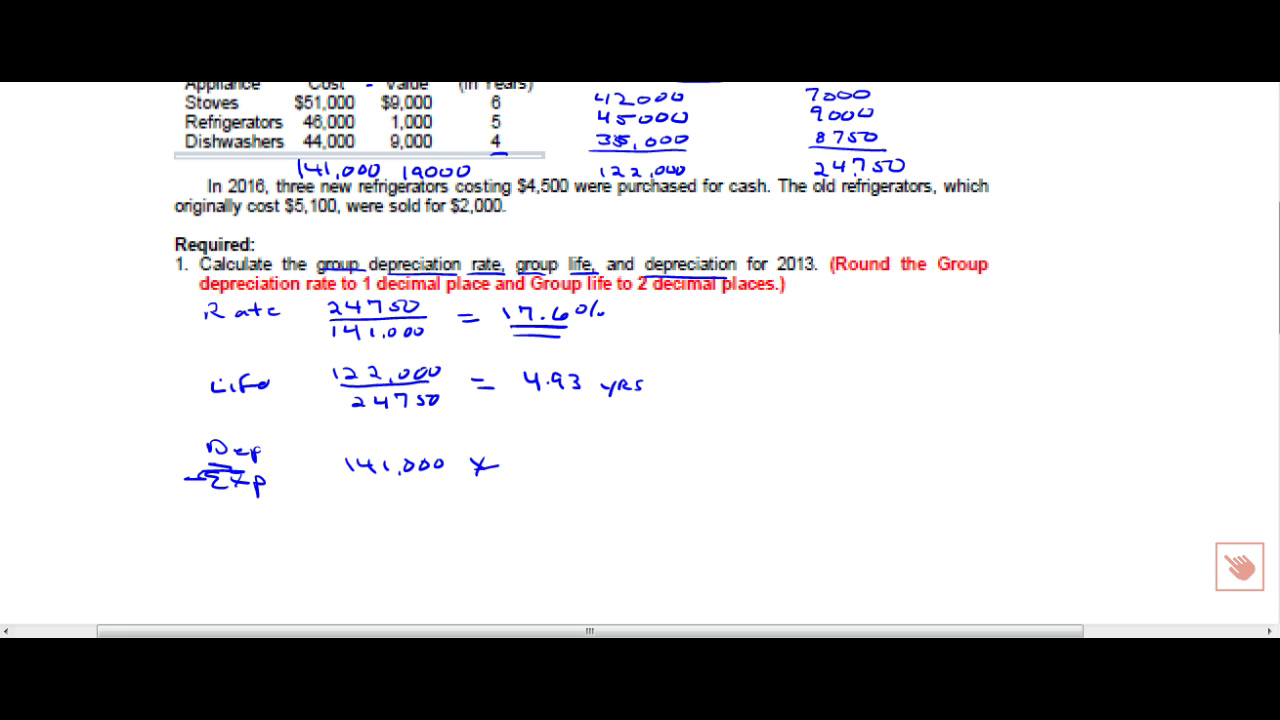
mouse_move(531, 448)
left_mouse_down()
mouse_move(541, 459)
mouse_move(587, 445)
mouse_move(579, 461)
left_mouse_up()
mouse_move(603, 446)
left_mouse_down()
mouse_move(598, 458)
mouse_move(615, 449)
left_mouse_up()
mouse_move(530, 467)
left_mouse_down()
mouse_move(616, 466)
mouse_move(553, 483)
mouse_move(572, 490)
mouse_move(695, 464)
left_mouse_up()
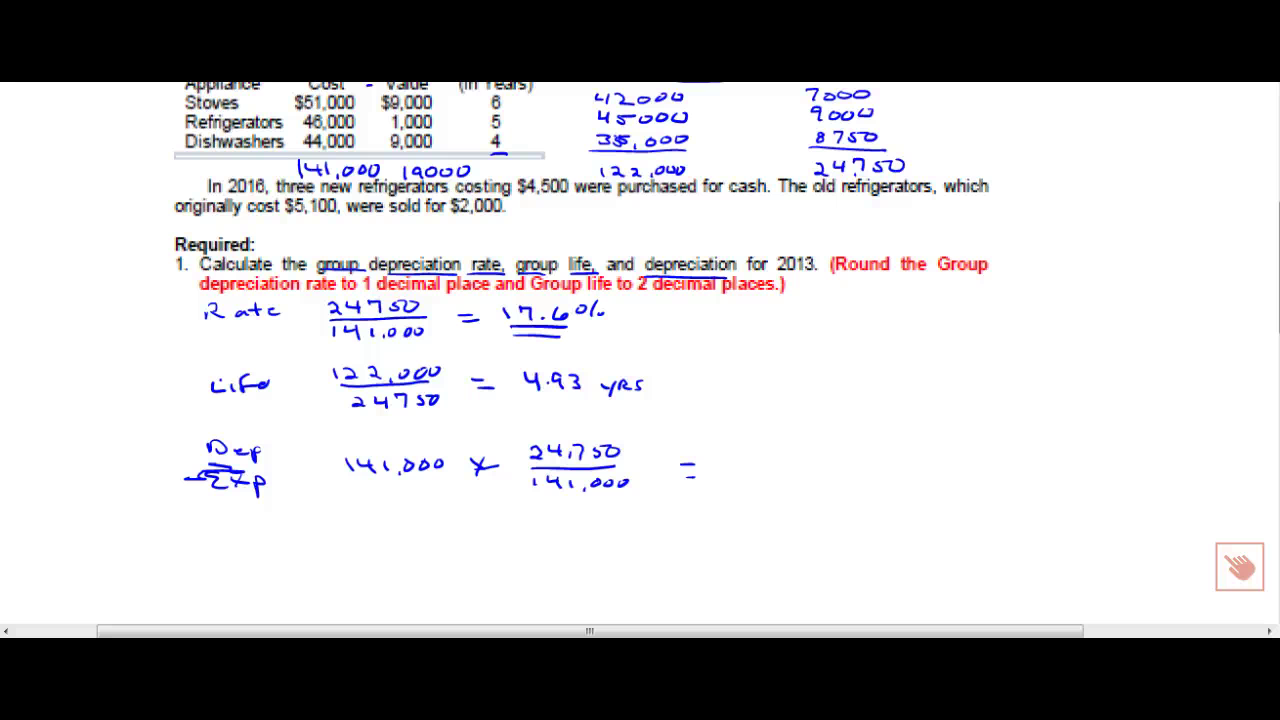
mouse_move(709, 459)
left_mouse_down()
mouse_move(716, 472)
mouse_move(744, 470)
mouse_move(740, 480)
mouse_move(792, 463)
left_mouse_up()
left_click(750, 476)
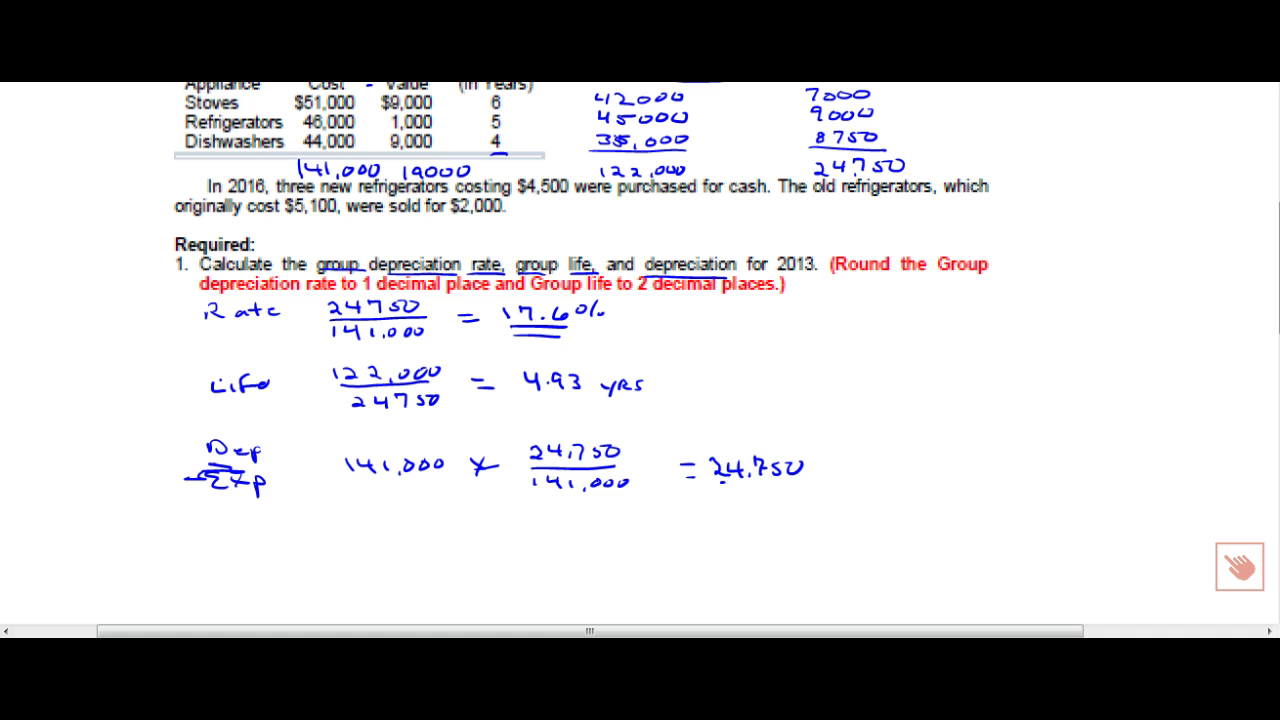
left_click_drag(710, 482, 800, 480)
left_click_drag(722, 489, 808, 490)
Step: Draw a T-account in the blank area beside the calculations and title it "Acc Dep"
left_click_drag(886, 314, 1108, 322)
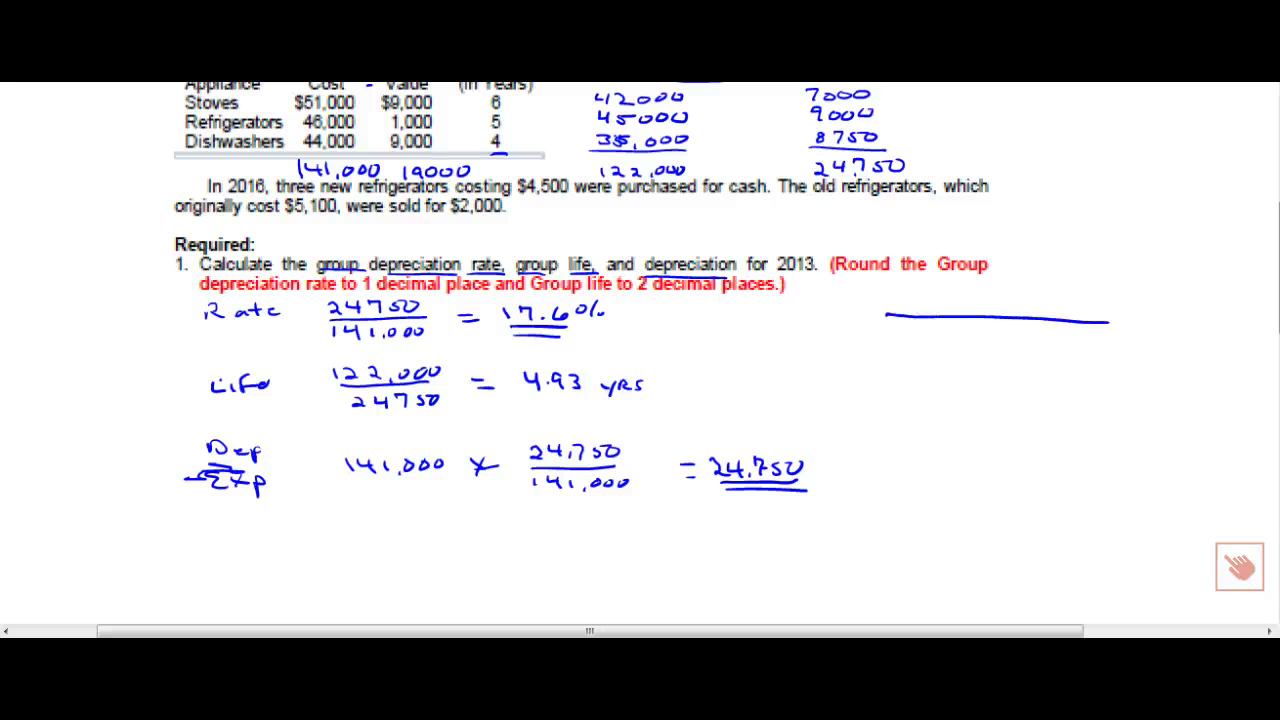
left_click_drag(980, 320, 962, 465)
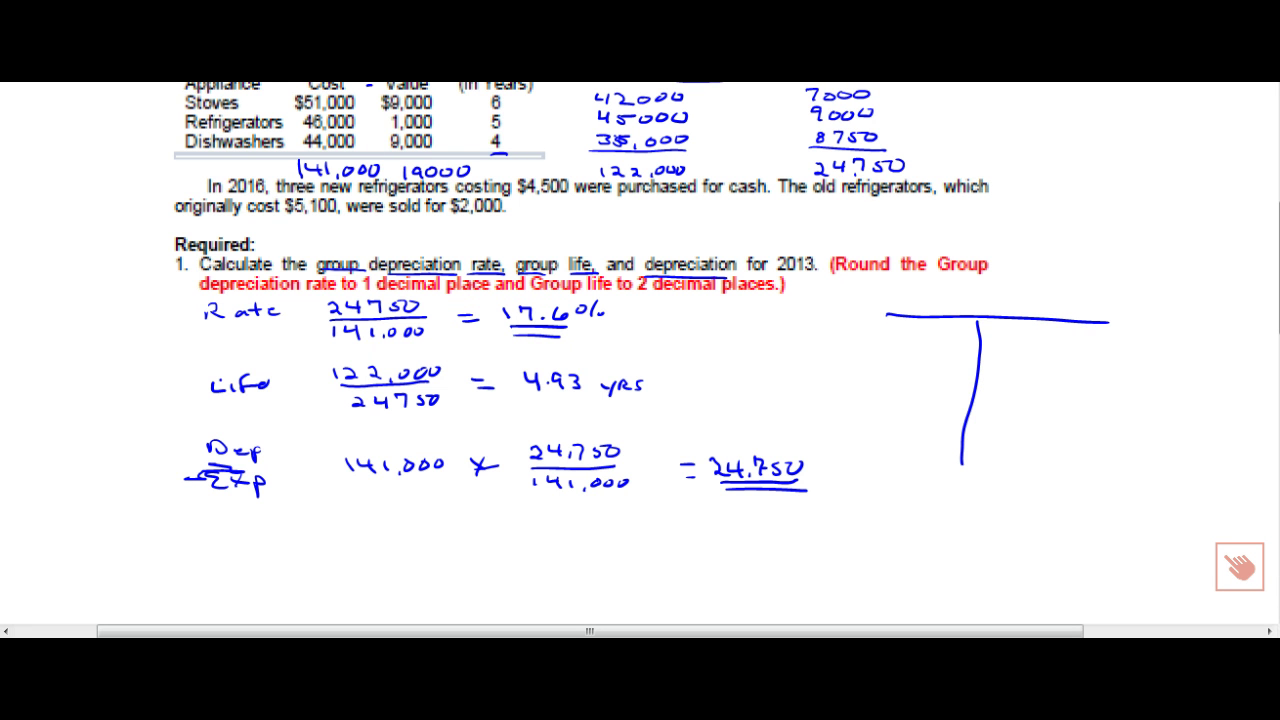
mouse_move(924, 310)
left_mouse_down()
mouse_move(930, 296)
mouse_move(940, 312)
mouse_move(1009, 313)
left_mouse_up()
mouse_move(1009, 296)
left_mouse_down()
mouse_move(1010, 311)
mouse_move(1057, 312)
left_mouse_up()
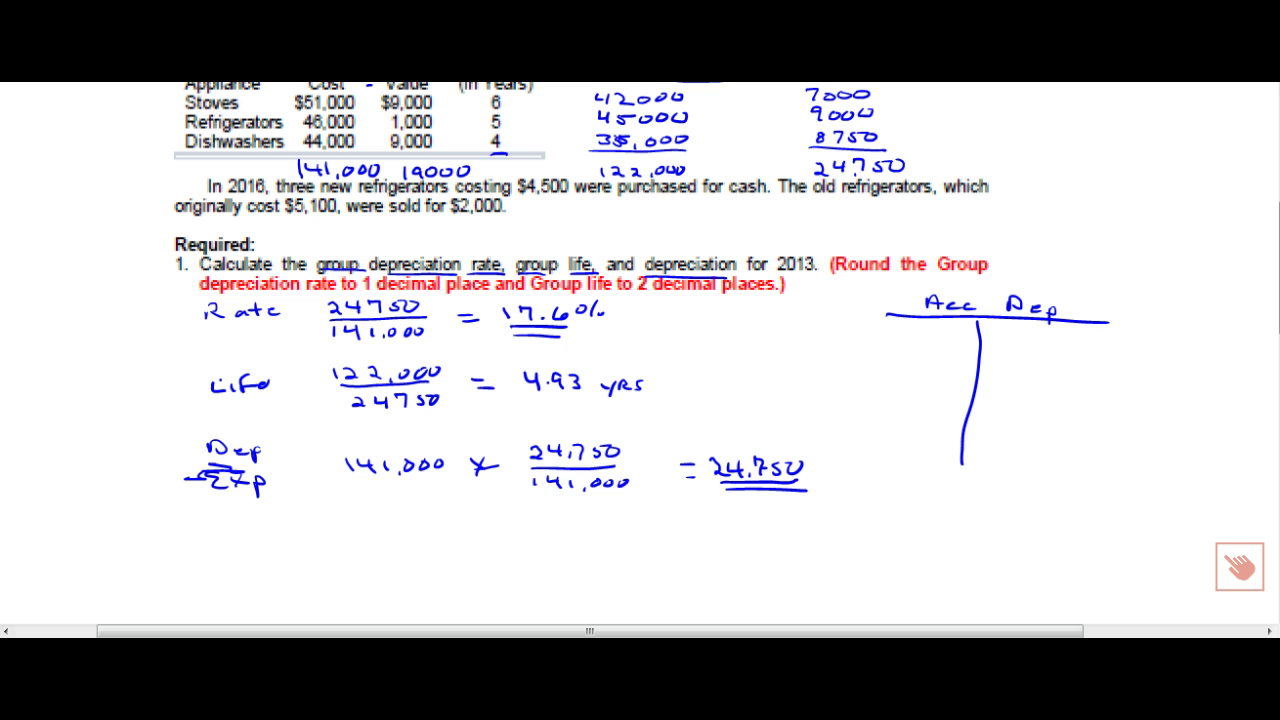
Step: Write four credits of 24750 in the Acc Dep T-account, note "x 93%" beside the fourth, and double-underline 4.93 in the life calculation
mouse_move(995, 331)
left_mouse_down()
mouse_move(1050, 348)
mouse_move(1062, 331)
left_mouse_up()
mouse_move(1066, 333)
left_mouse_down()
mouse_move(1009, 366)
mouse_move(1066, 362)
mouse_move(1016, 392)
mouse_move(1074, 397)
mouse_move(1087, 381)
left_mouse_up()
left_click_drag(1092, 379, 1088, 382)
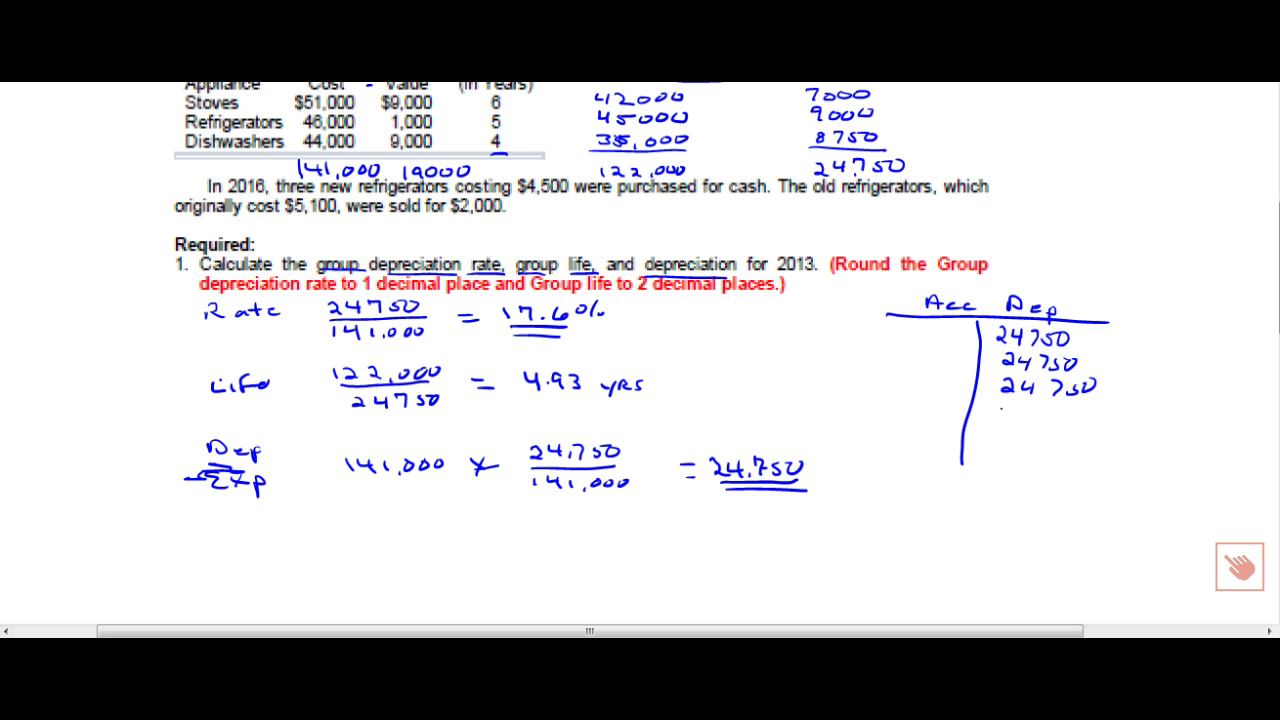
mouse_move(1000, 406)
left_mouse_down()
mouse_move(1062, 424)
mouse_move(1077, 408)
left_mouse_up()
mouse_move(1082, 410)
left_mouse_down()
mouse_move(1146, 422)
mouse_move(1135, 423)
mouse_move(1215, 415)
left_mouse_up()
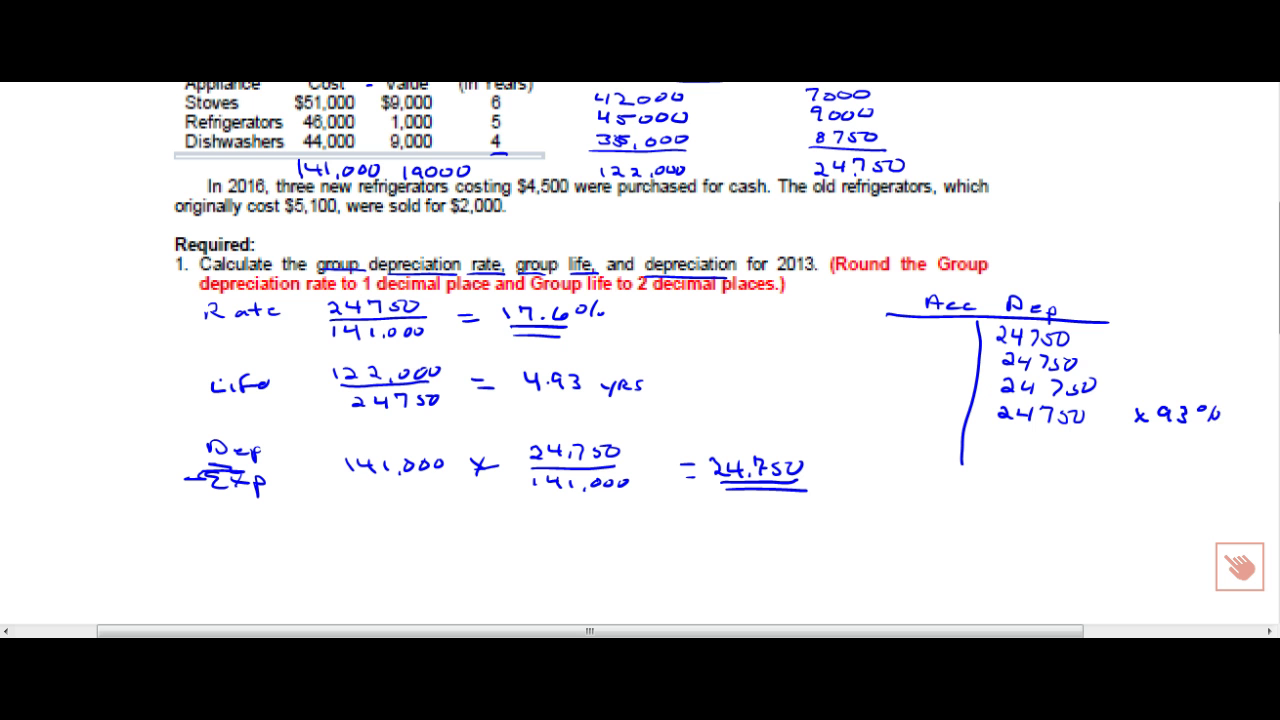
mouse_move(541, 395)
left_mouse_down()
mouse_move(602, 395)
mouse_move(594, 405)
left_mouse_up()
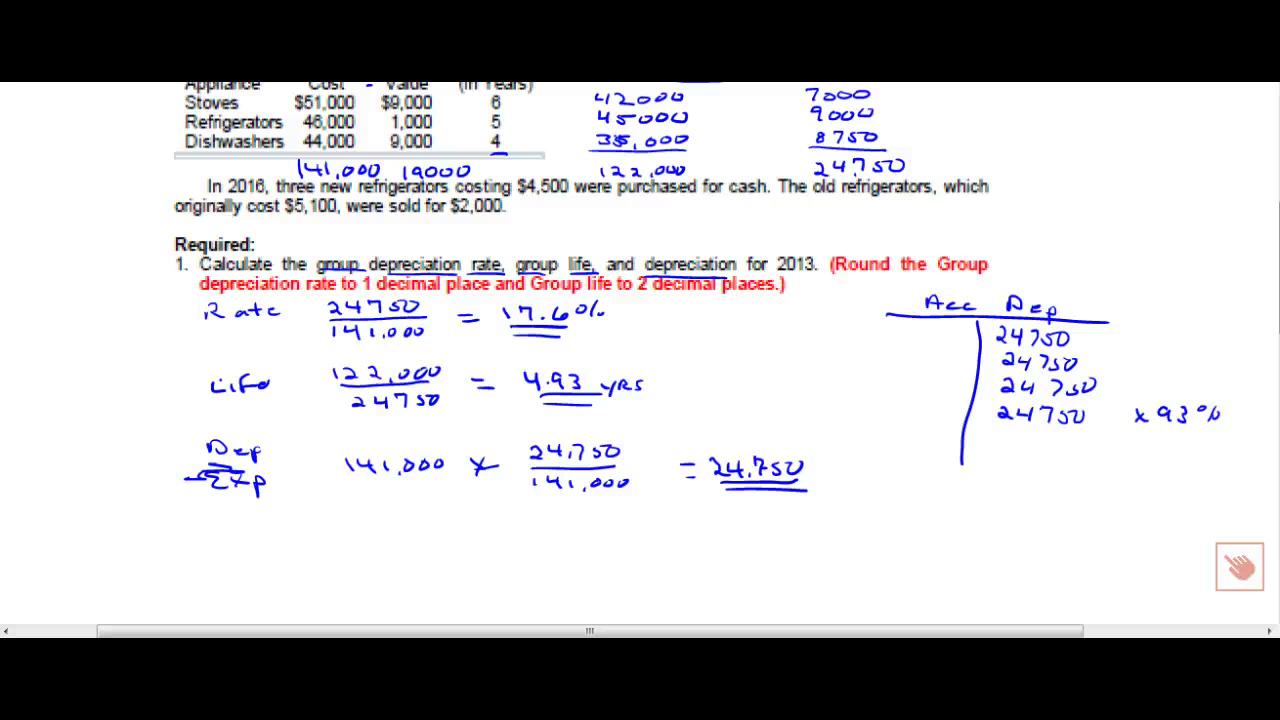
Step: Add the final credit 23018 to the Acc Dep T-account, rule it off and write the double-underlined total 122,018
left_click_drag(1001, 435, 999, 445)
mouse_move(1011, 436)
left_mouse_down()
mouse_move(1010, 450)
mouse_move(1065, 444)
left_mouse_up()
left_click_drag(990, 460, 1081, 461)
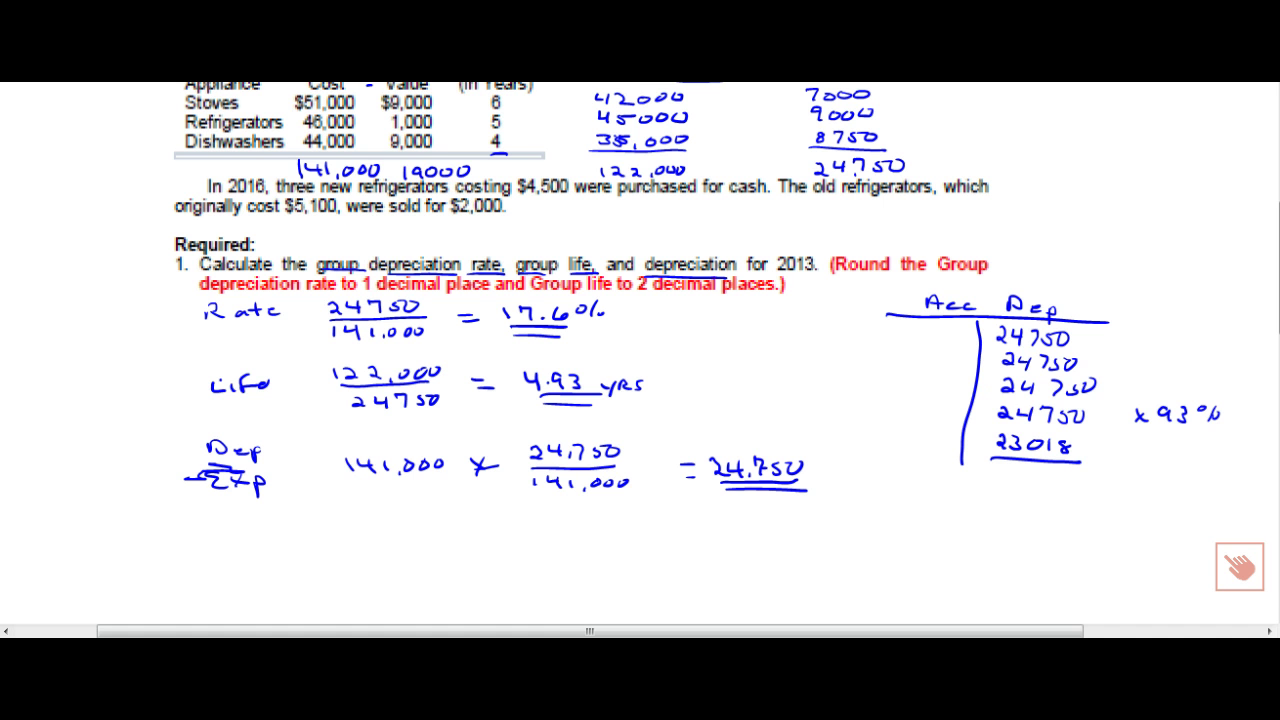
mouse_move(990, 473)
left_mouse_down()
mouse_move(1020, 486)
mouse_move(1112, 474)
left_mouse_up()
mouse_move(993, 496)
left_mouse_down()
mouse_move(1086, 498)
mouse_move(1040, 508)
mouse_move(1084, 510)
left_mouse_up()
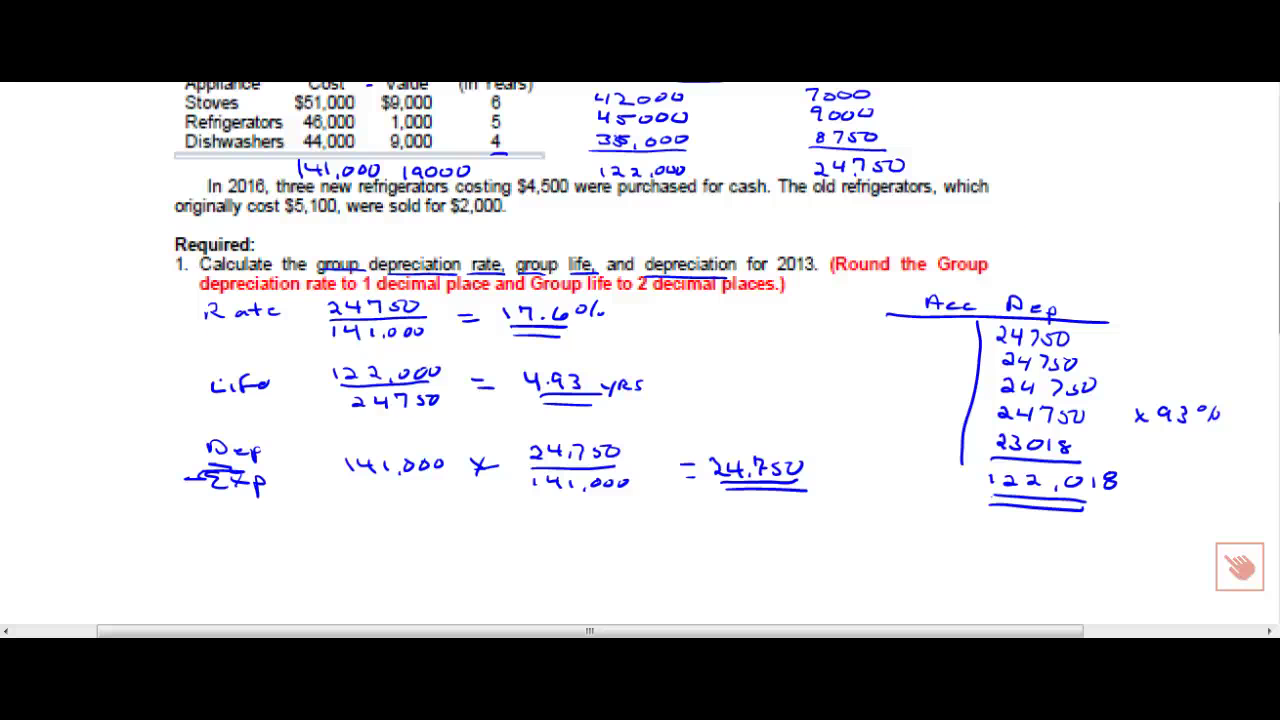
Step: Mark the 2016 sentence with an arrow, underline "three new refrigerators" and the $2,000 sale, and return to requirement 2
scroll(697, 298, "down", 3)
scroll(697, 350, "down", 2)
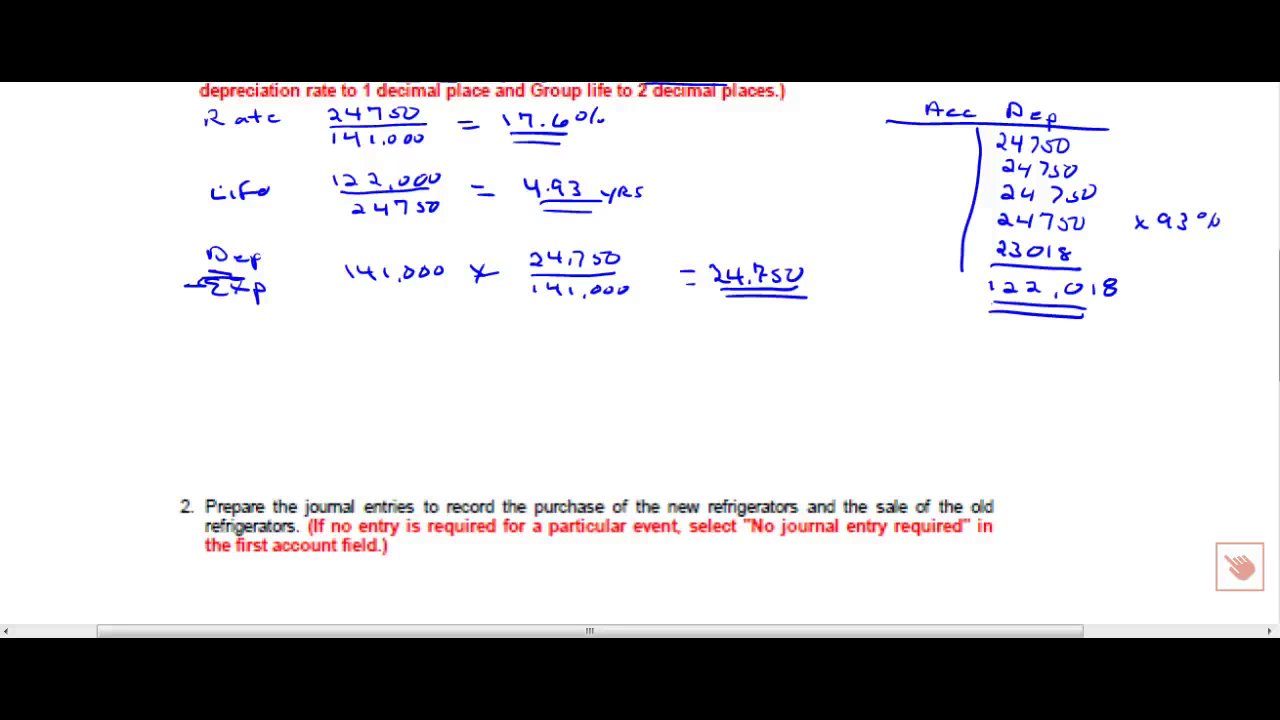
scroll(698, 351, "up", 3)
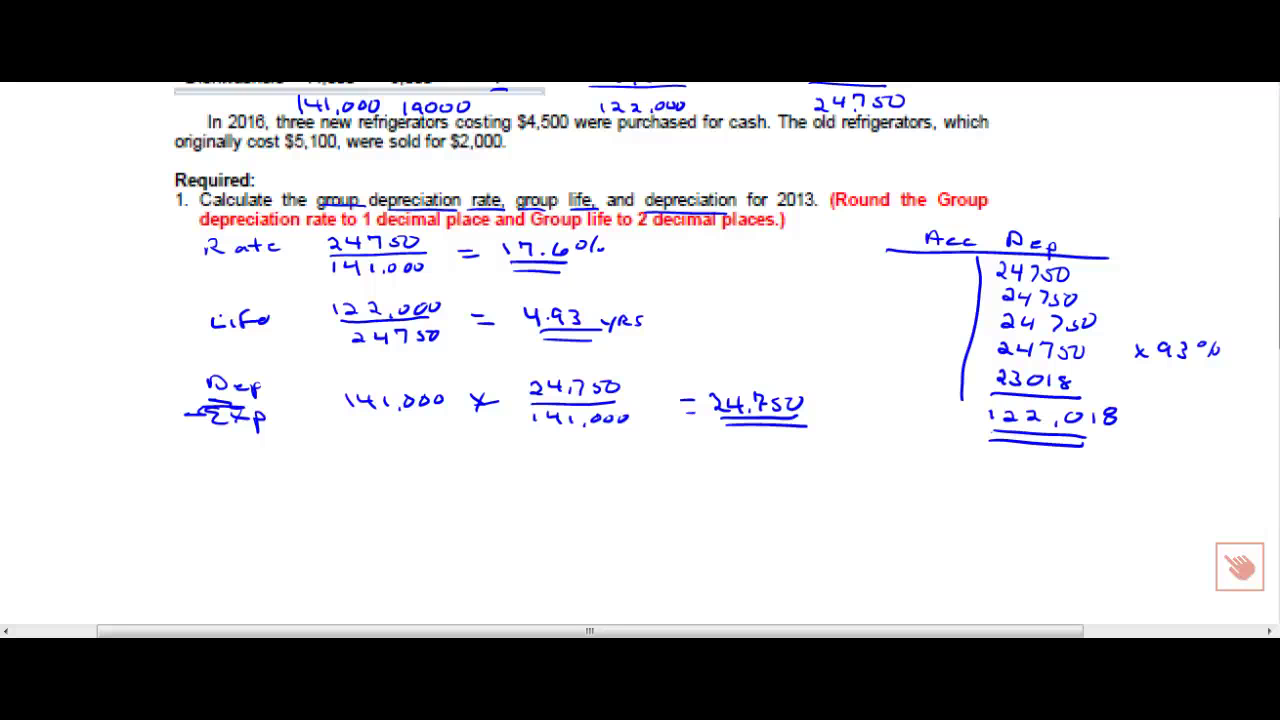
mouse_move(113, 125)
left_mouse_down()
mouse_move(155, 125)
mouse_move(148, 138)
left_mouse_up()
left_click_drag(276, 130, 452, 131)
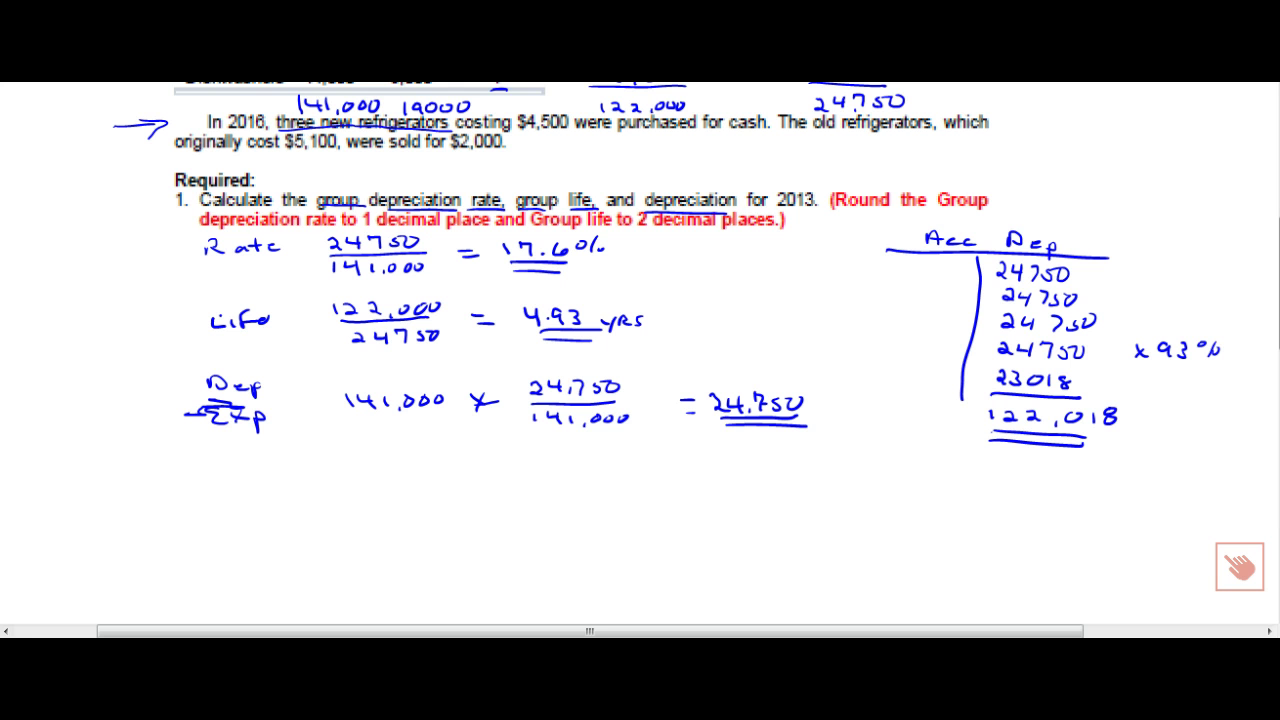
left_click_drag(347, 154, 505, 151)
scroll(640, 350, "down", 8)
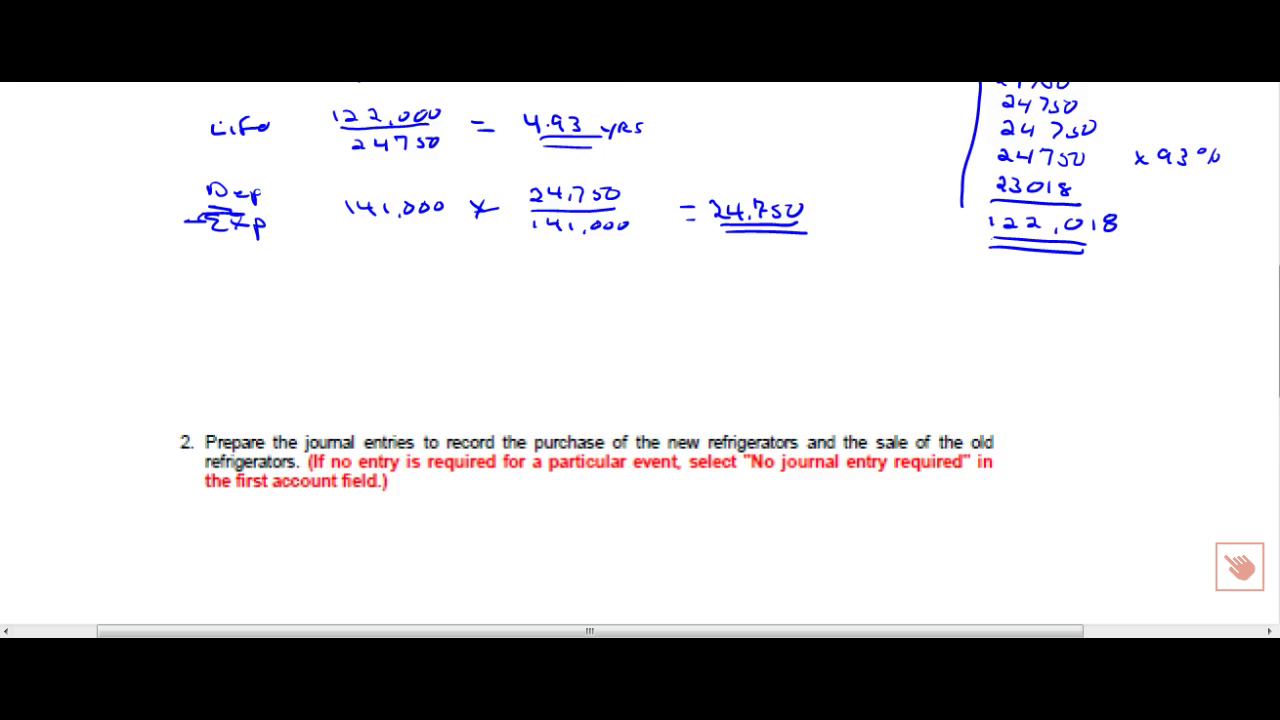
Step: Handwrite the purchase entry under requirement 2, debiting Appliance 4500 and crediting Cash 4500, and rule it off
scroll(640, 350, "down", 2)
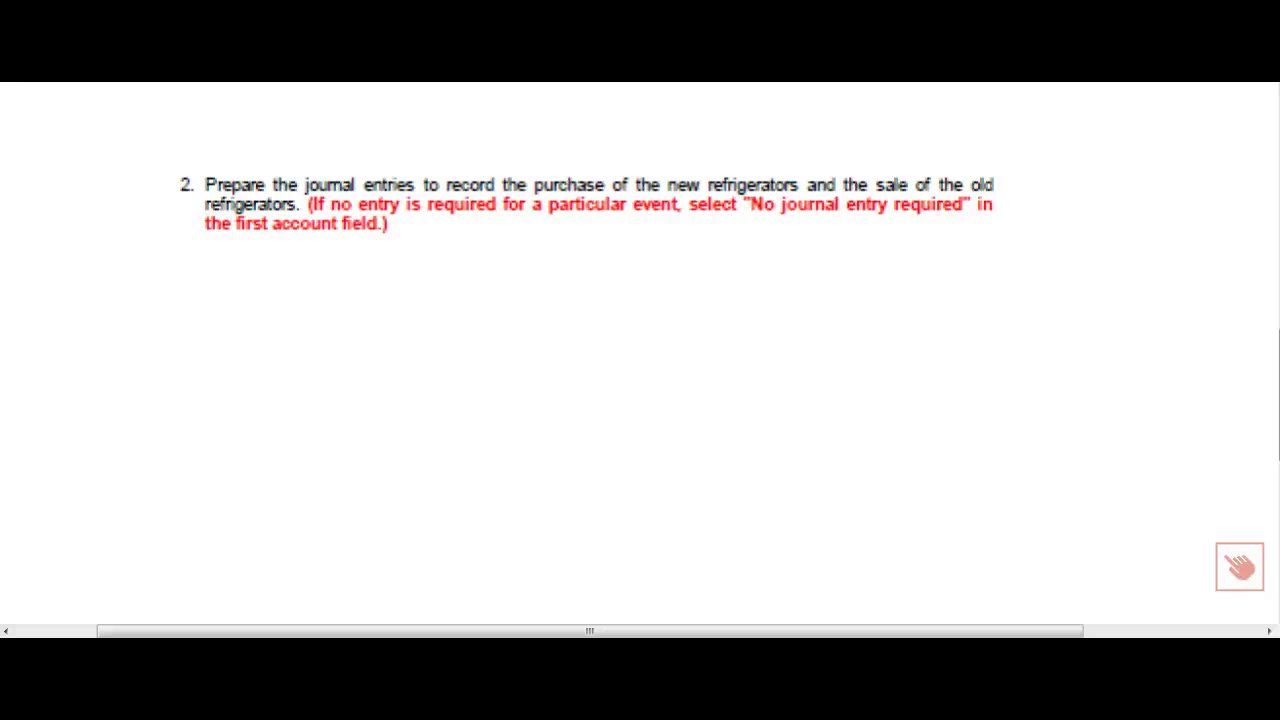
mouse_move(215, 266)
left_mouse_down()
mouse_move(222, 249)
mouse_move(226, 266)
mouse_move(264, 274)
left_mouse_up()
left_click_drag(262, 260, 376, 266)
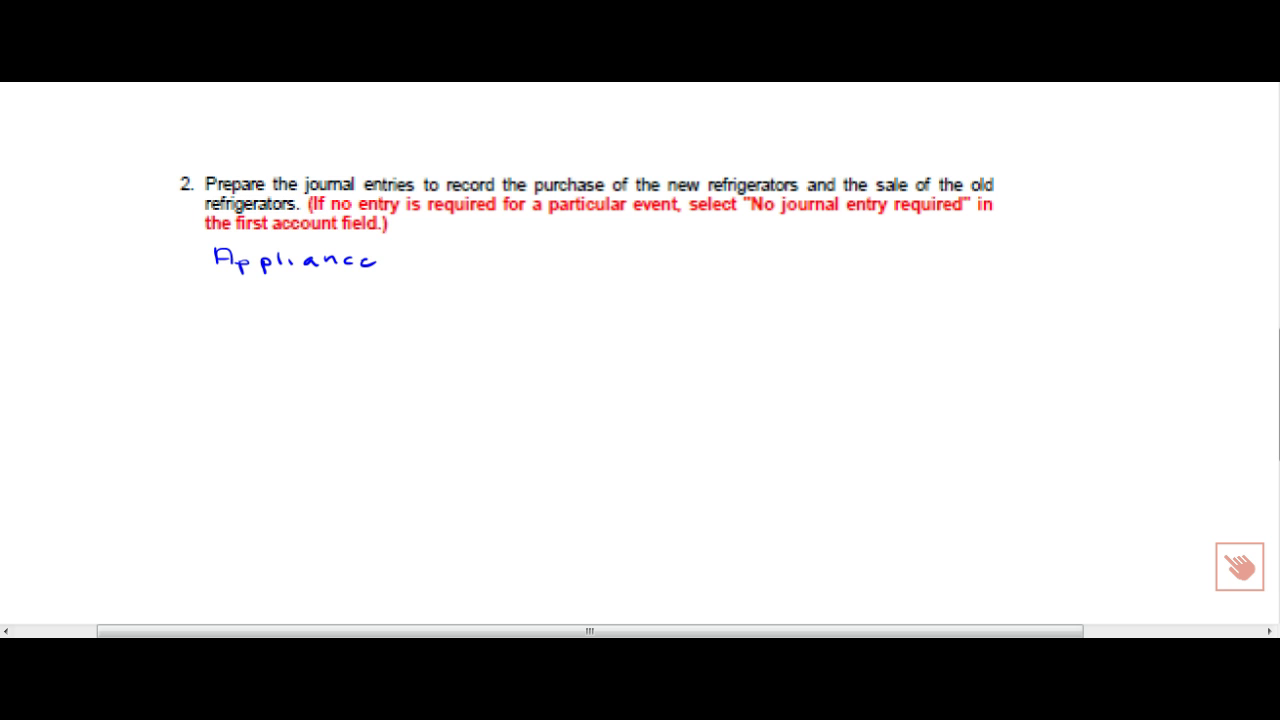
mouse_move(444, 245)
left_mouse_down()
mouse_move(453, 264)
mouse_move(505, 249)
left_mouse_up()
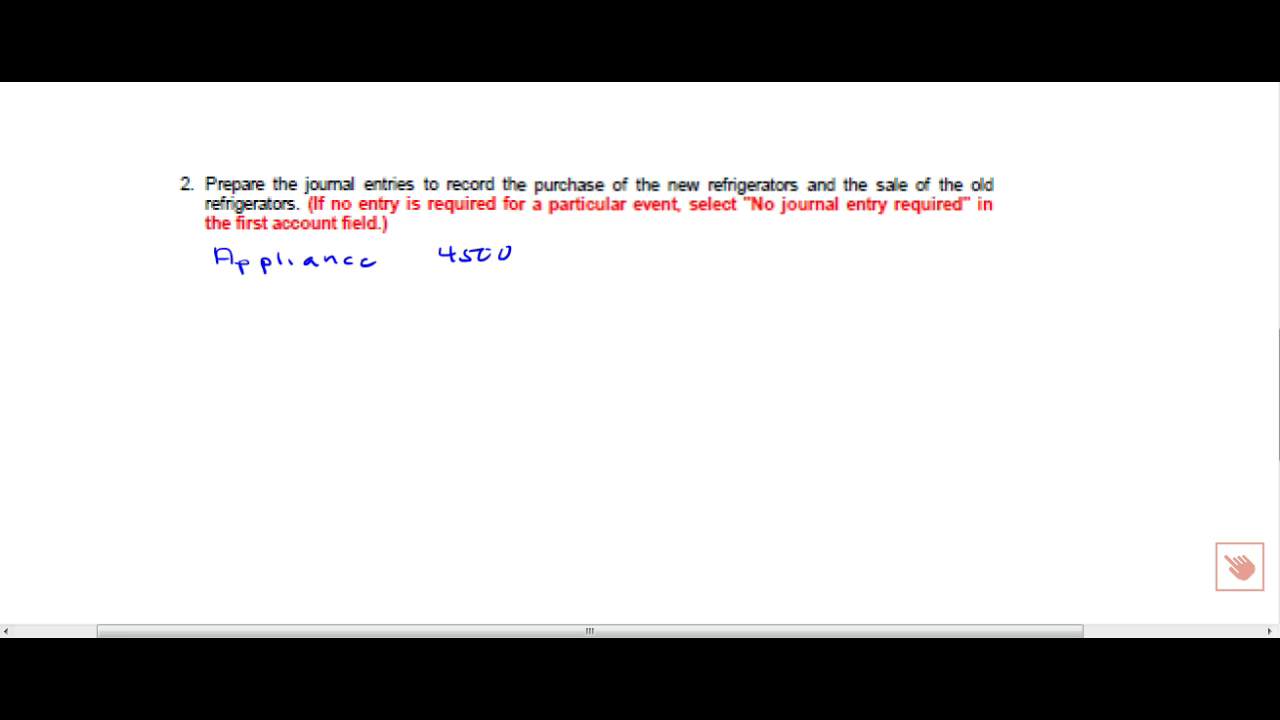
mouse_move(330, 287)
left_mouse_down()
mouse_move(318, 291)
mouse_move(333, 303)
mouse_move(394, 302)
left_mouse_up()
left_click(349, 294)
mouse_move(537, 282)
left_mouse_down()
mouse_move(550, 299)
mouse_move(592, 286)
left_mouse_up()
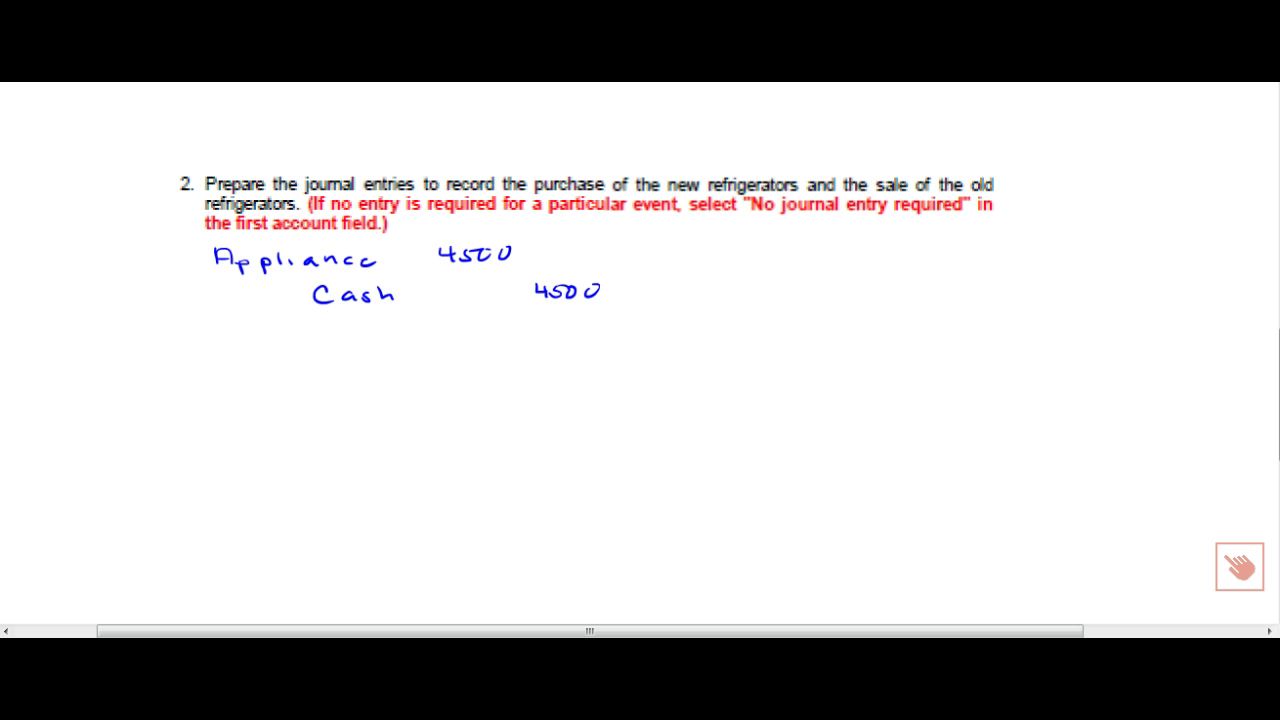
left_click_drag(220, 315, 617, 323)
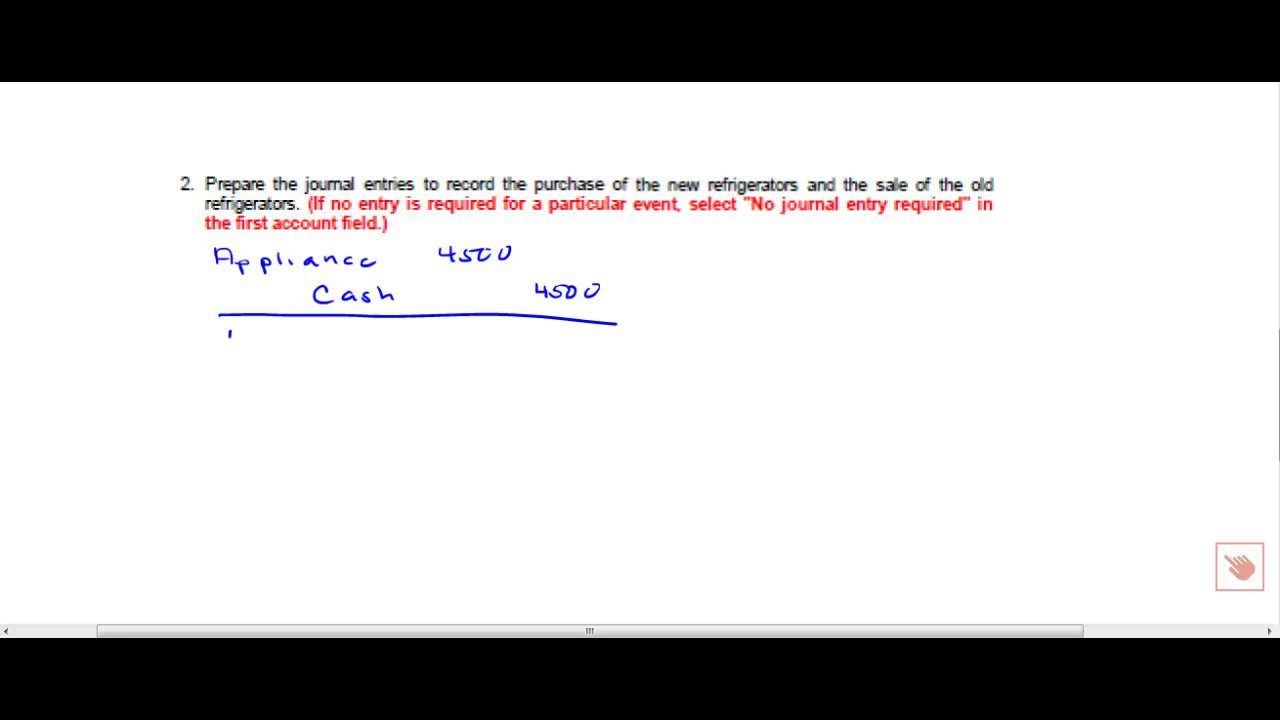
Step: Start the sale entry below the rule with a Cash debit of 2000 and an indented Appliances credit of 5100
mouse_move(229, 333)
left_mouse_down()
mouse_move(236, 350)
mouse_move(286, 352)
left_mouse_up()
mouse_move(453, 335)
left_mouse_down()
mouse_move(464, 349)
mouse_move(506, 337)
left_mouse_up()
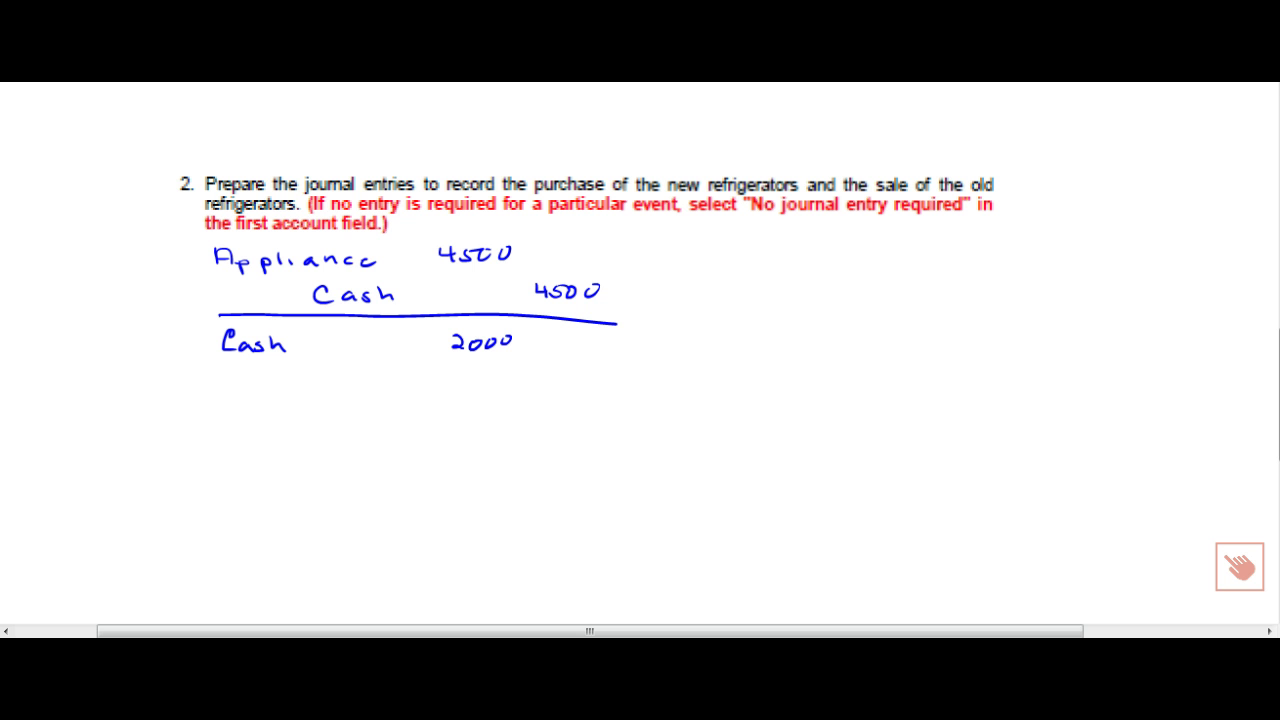
mouse_move(336, 412)
left_mouse_down()
mouse_move(342, 396)
mouse_move(364, 424)
mouse_move(375, 410)
mouse_move(385, 424)
left_mouse_up()
left_click_drag(385, 406, 405, 410)
left_click_drag(414, 403, 490, 413)
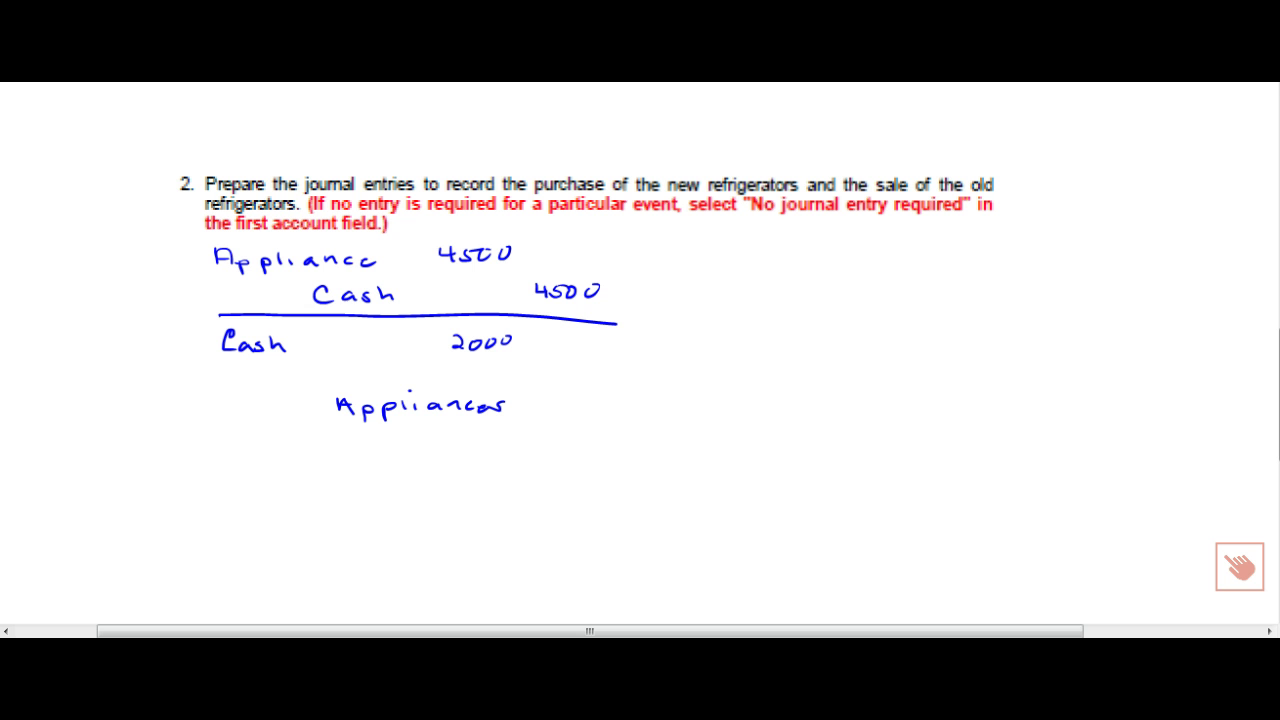
mouse_move(578, 399)
left_mouse_down()
mouse_move(575, 412)
mouse_move(630, 400)
left_mouse_up()
Step: Add an Acc Dep debit of 3100 between the Cash and Appliances lines, rule off the entry and check-mark the Acc Dep line
mouse_move(223, 381)
left_mouse_down()
mouse_move(230, 366)
mouse_move(257, 380)
left_mouse_up()
left_click_drag(270, 373, 356, 372)
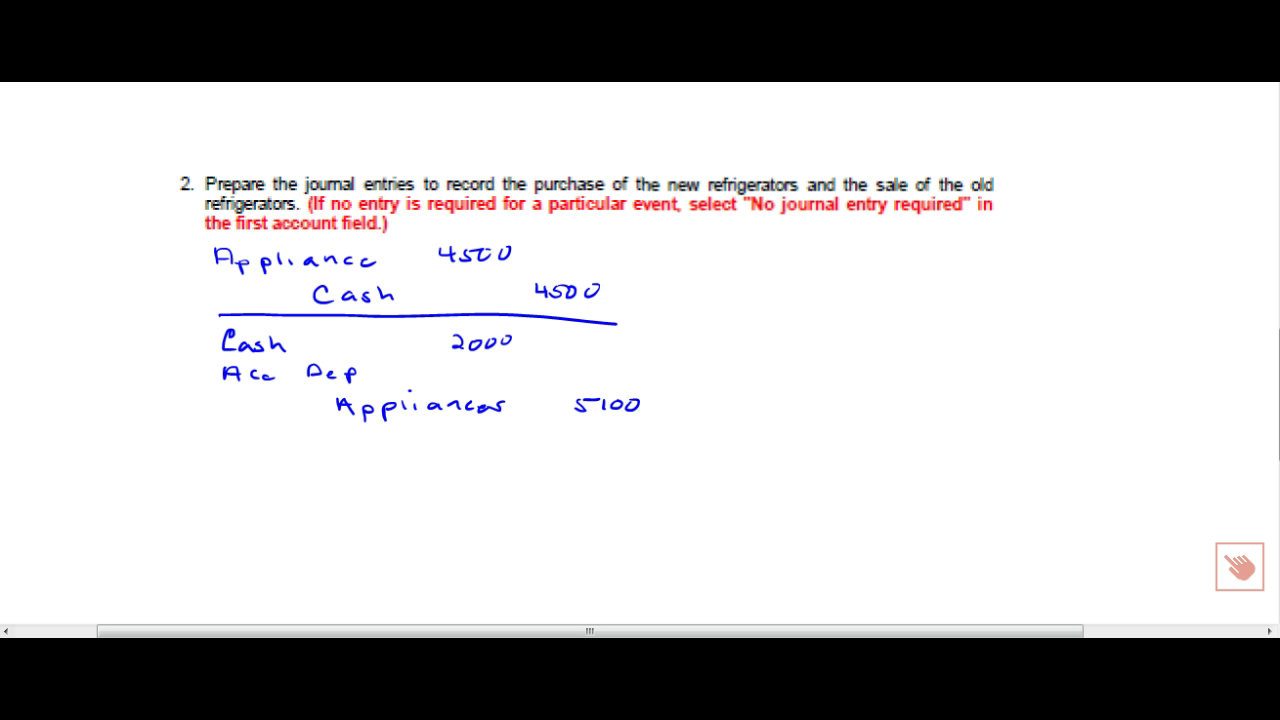
mouse_move(455, 359)
left_mouse_down()
mouse_move(455, 373)
mouse_move(506, 361)
left_mouse_up()
left_click_drag(218, 422, 631, 422)
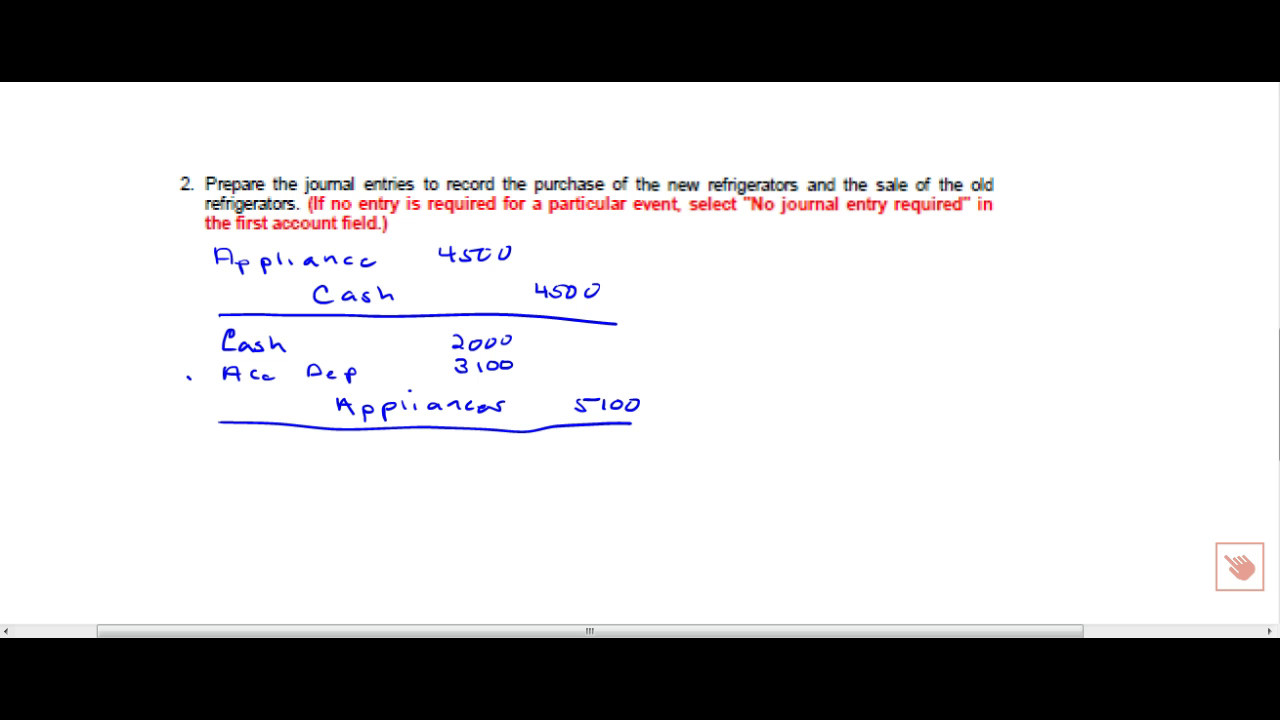
left_click_drag(188, 374, 202, 368)
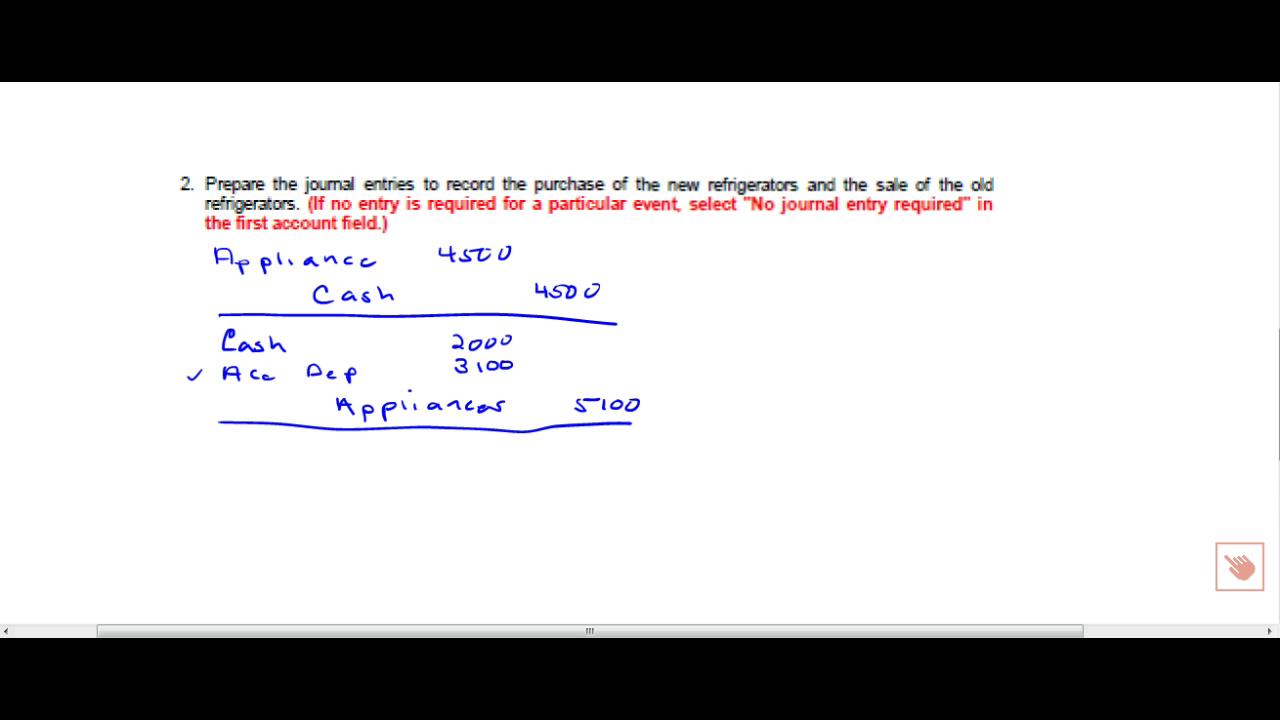